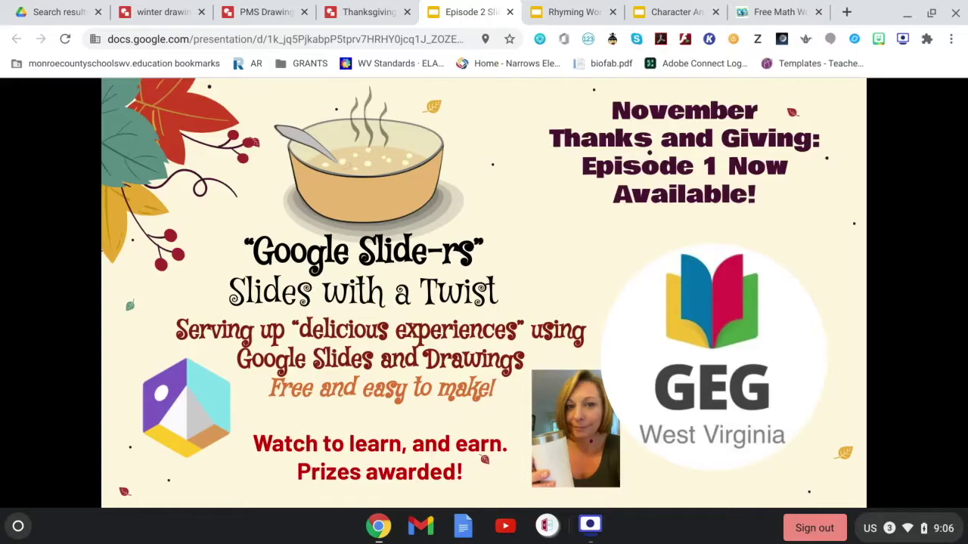
Step: Advance two slides to reach the 'Whoa! How to use Google Slides to edit a PDF worksheet' slide
left_click(812, 265)
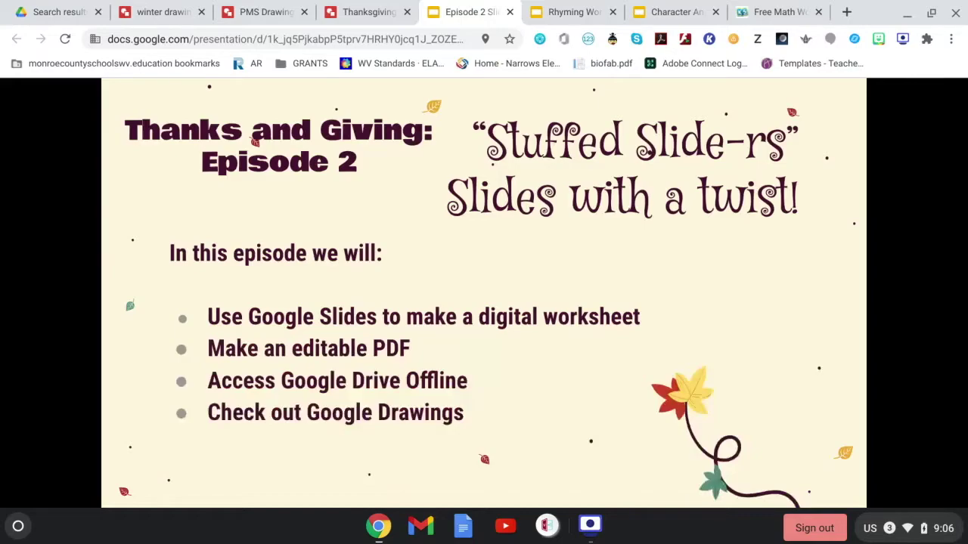
left_click(759, 286)
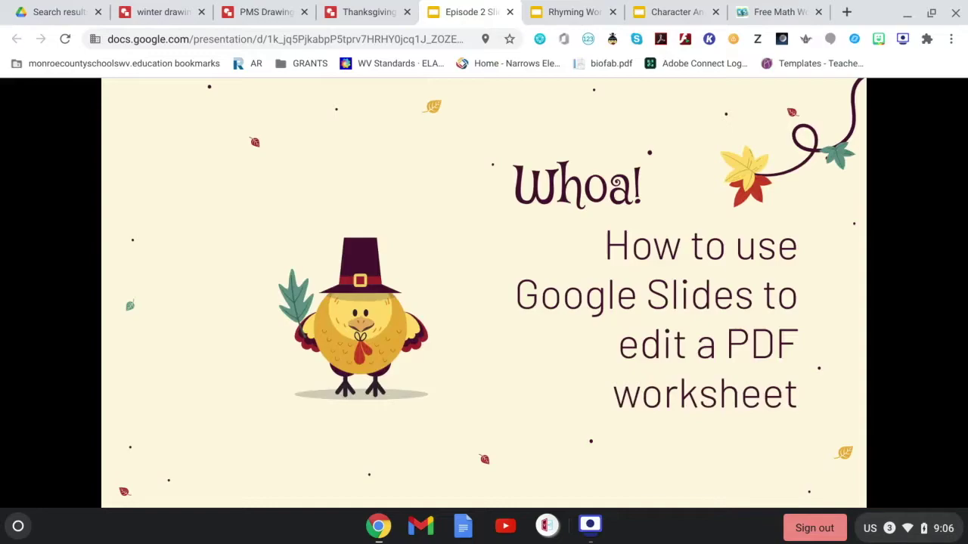
Step: Advance past 'Tasty Tips and Tricks' to the 'Step One - Get a PDF' slide
left_click(750, 301)
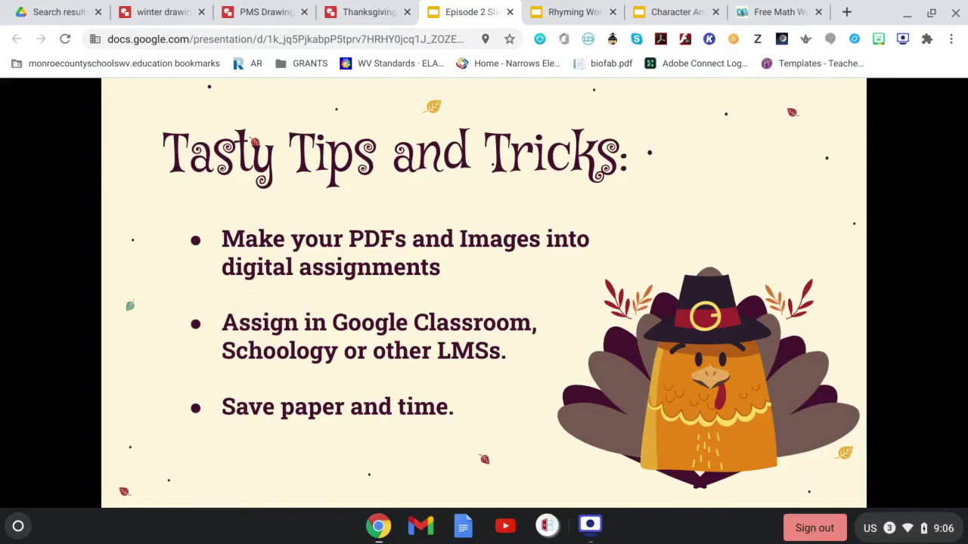
left_click(707, 249)
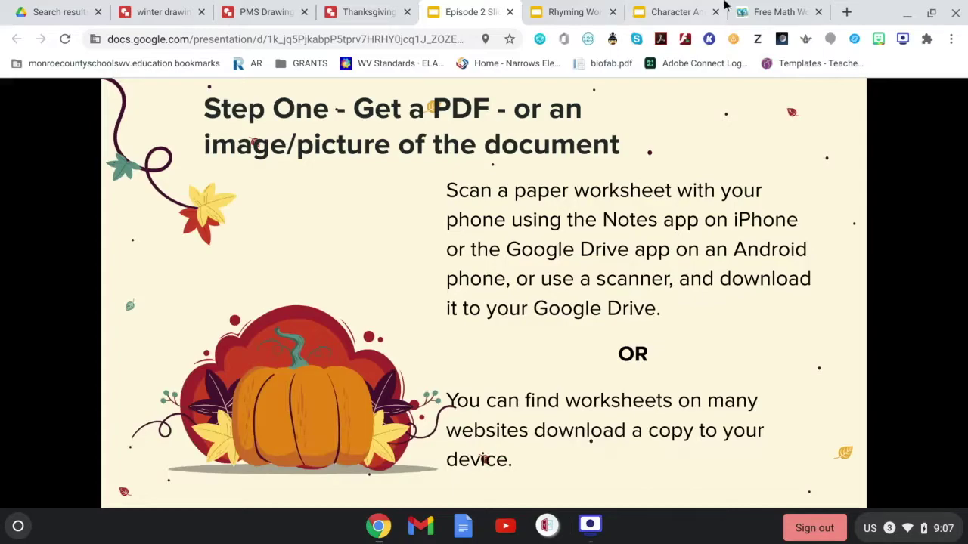
Step: In K5 Learning, browse Worksheets > Vocabulary > Grade 2 > Sentences and open Worksheet #1 as a PDF
left_click(764, 13)
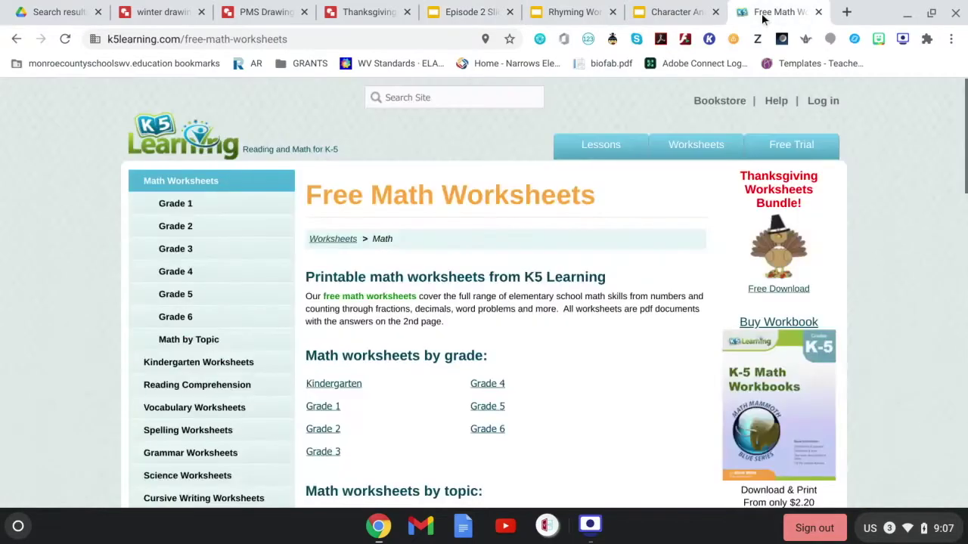
left_click(703, 149)
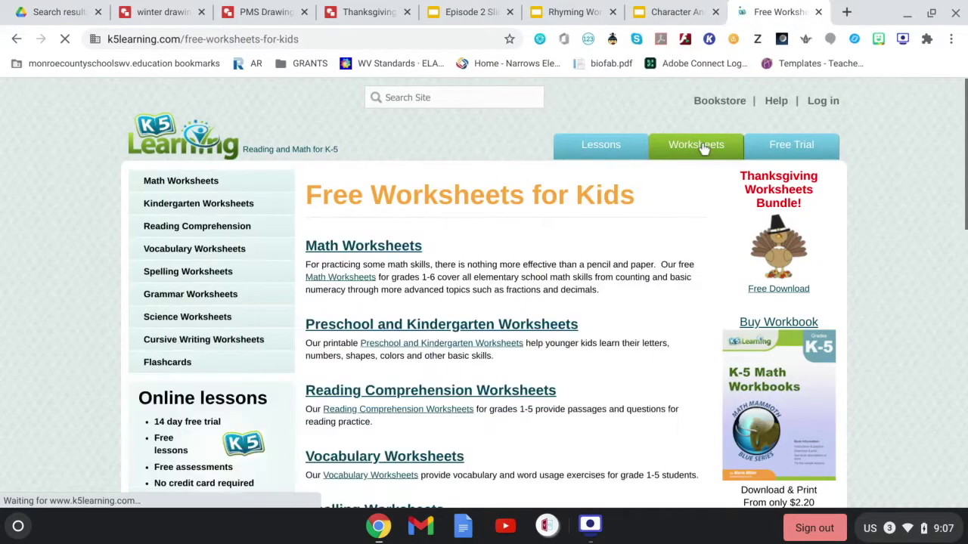
left_click(194, 251)
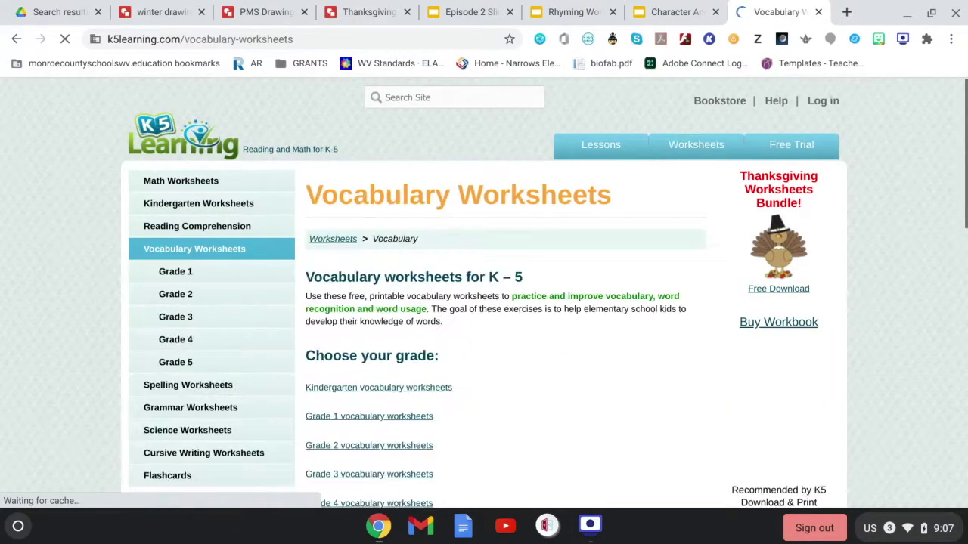
scroll(562, 356, "down", 3)
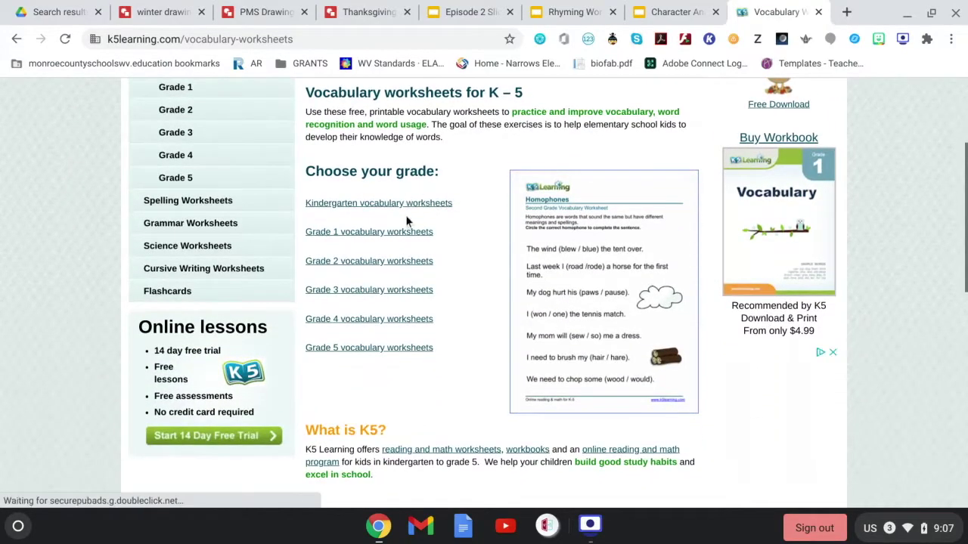
left_click(358, 265)
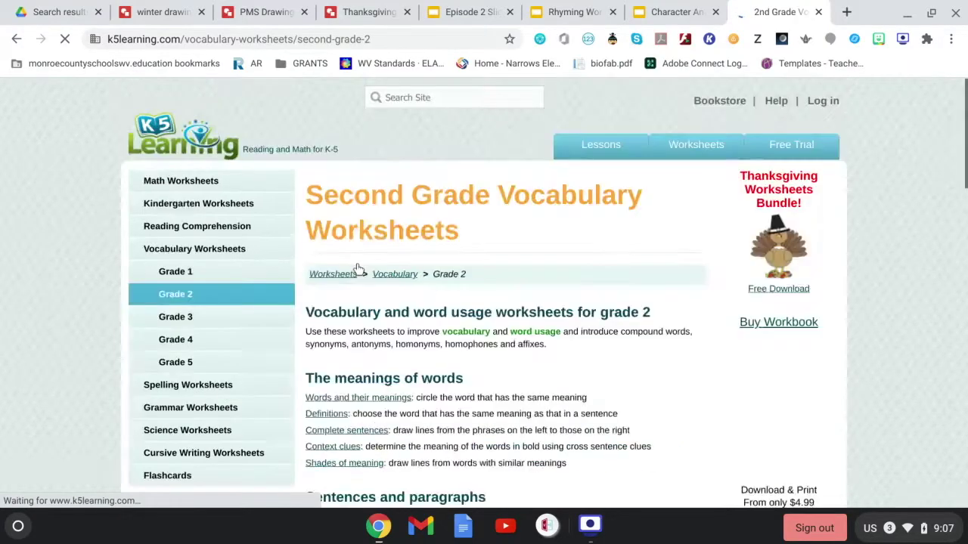
scroll(488, 310, "down", 1)
scroll(488, 312, "down", 3)
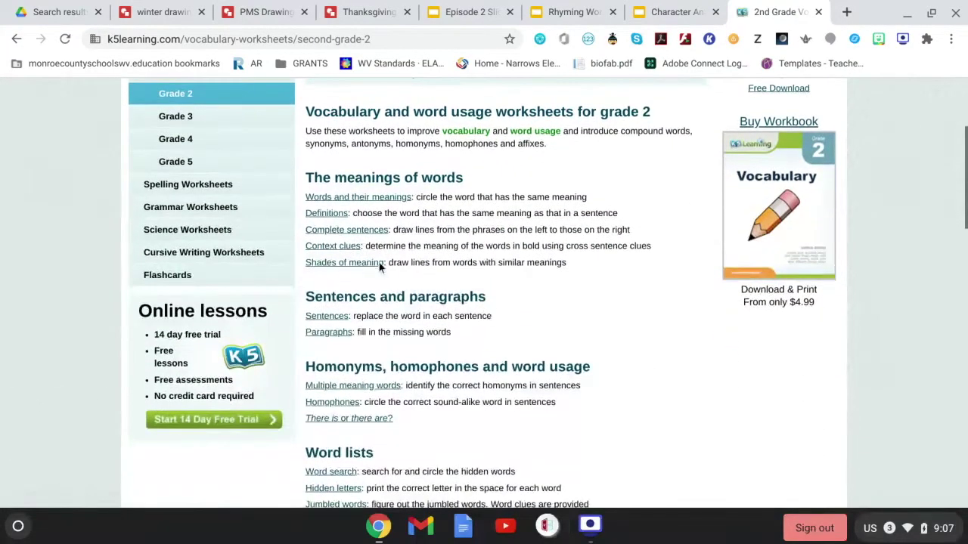
left_click(328, 317)
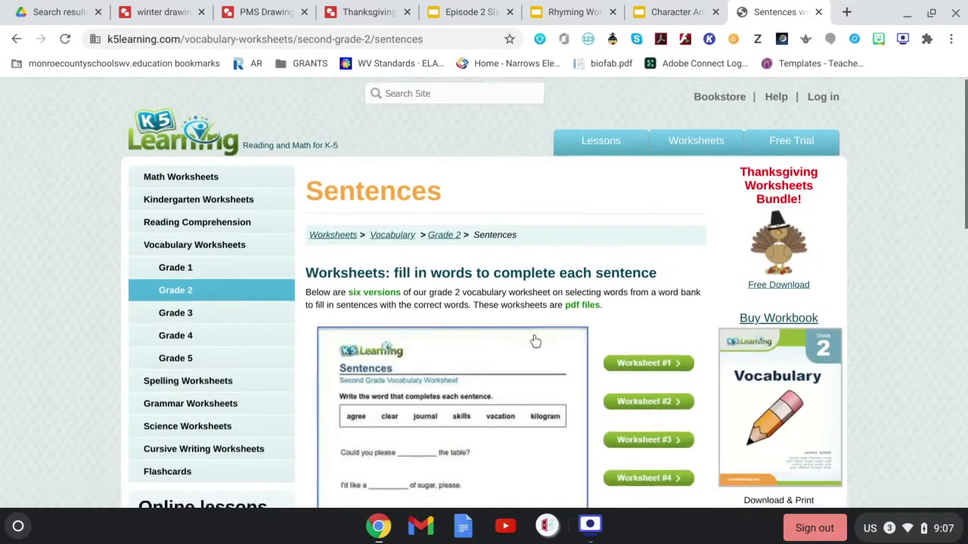
scroll(534, 339, "down", 2)
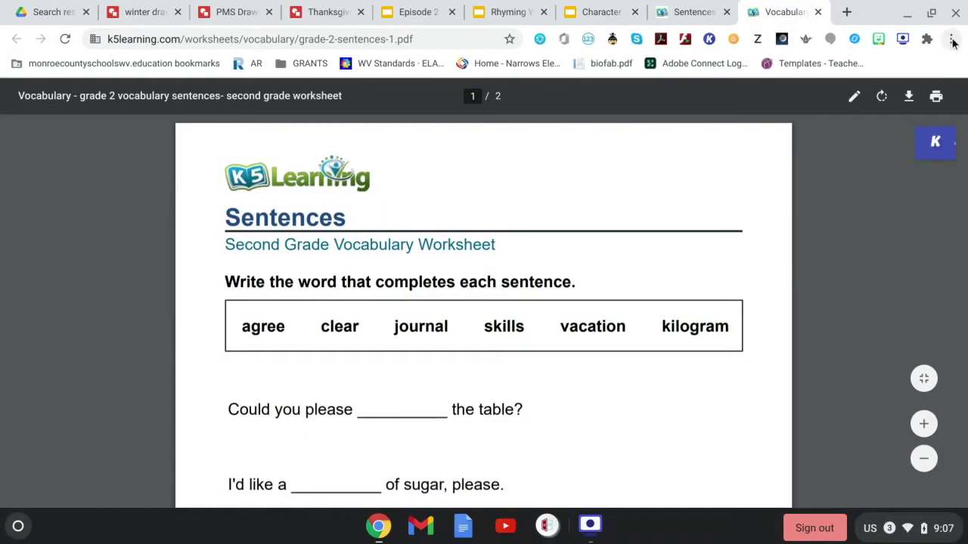
Step: Zoom Chrome out to 50%, screenshot the full Sentences worksheet, and copy it to the clipboard
left_click(951, 38)
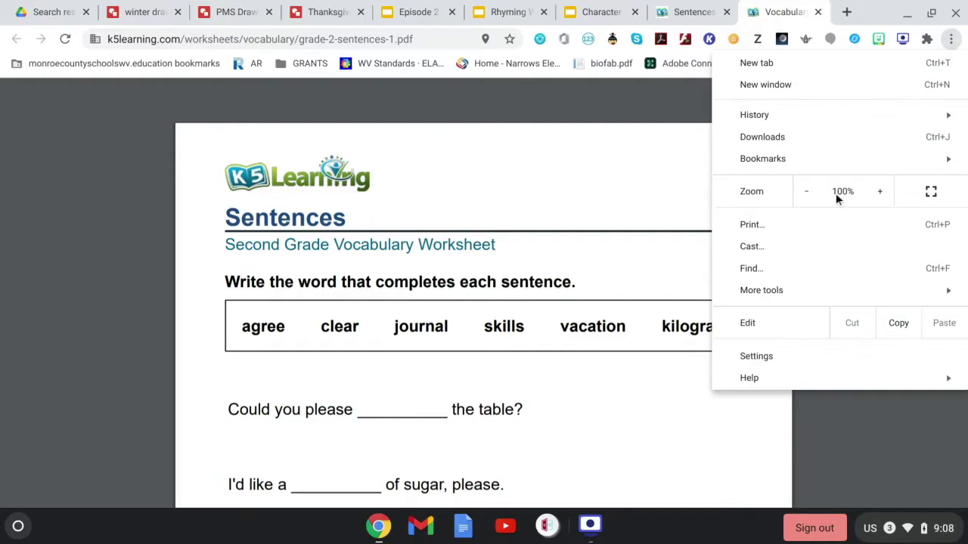
left_click(807, 191)
left_click(807, 192)
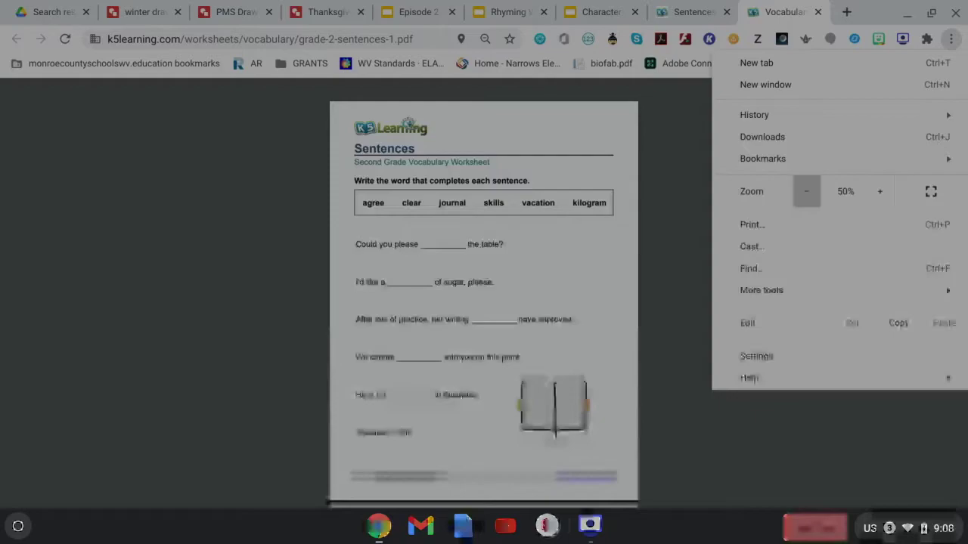
mouse_move(333, 104)
left_mouse_down()
mouse_move(392, 178)
mouse_move(539, 469)
mouse_move(591, 498)
mouse_move(637, 496)
left_mouse_up()
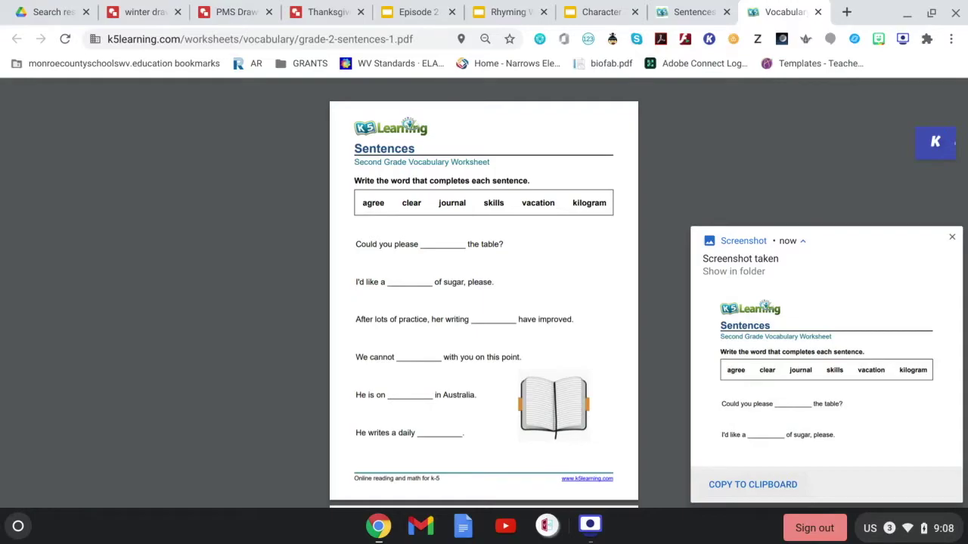
left_click(763, 487)
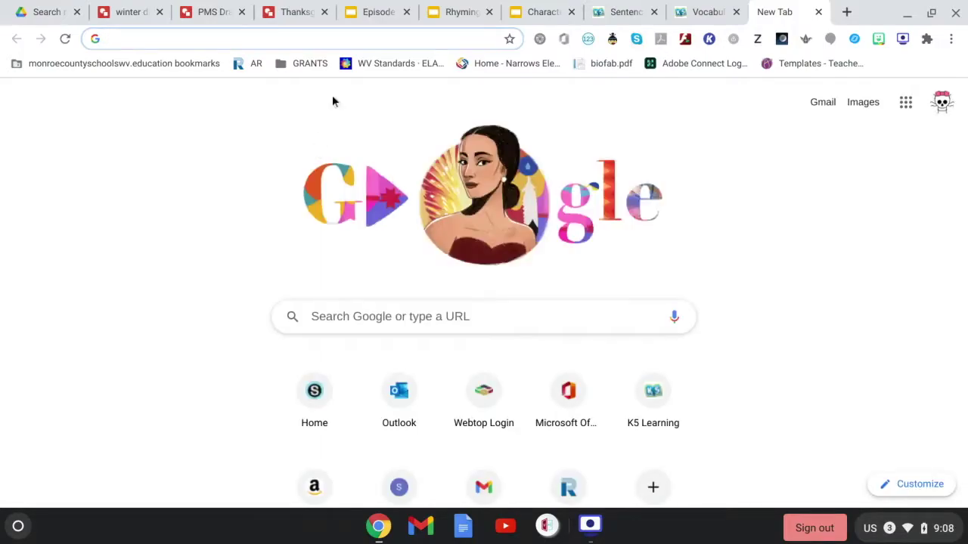
Step: Create a new blank Google Slides presentation from the Google apps grid
left_click(907, 106)
left_click(767, 323)
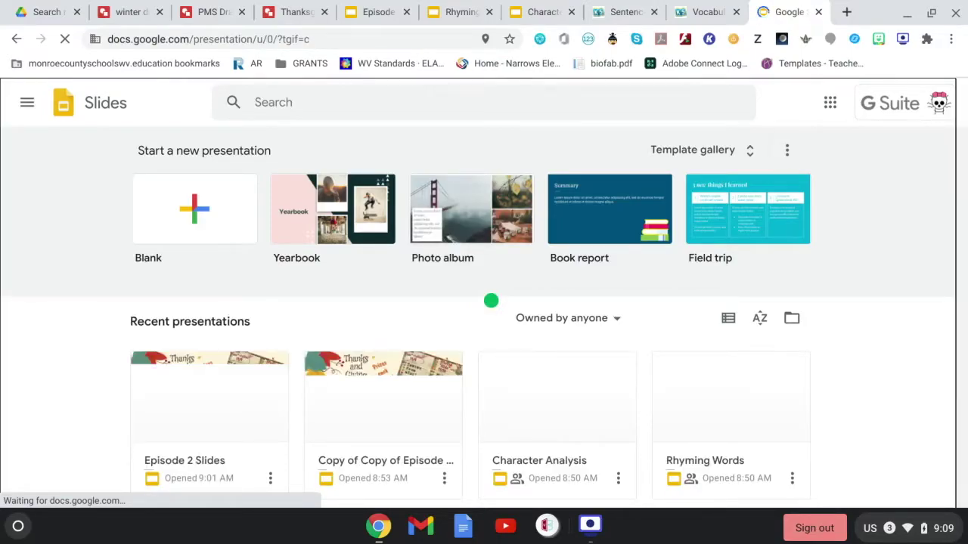
left_click(195, 213)
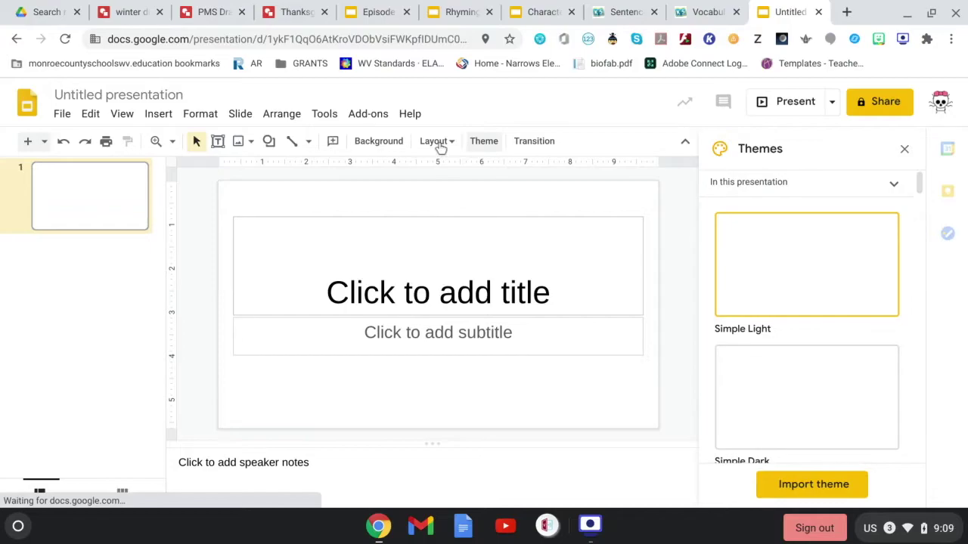
Step: Switch the first slide to the Blank layout
left_click(438, 143)
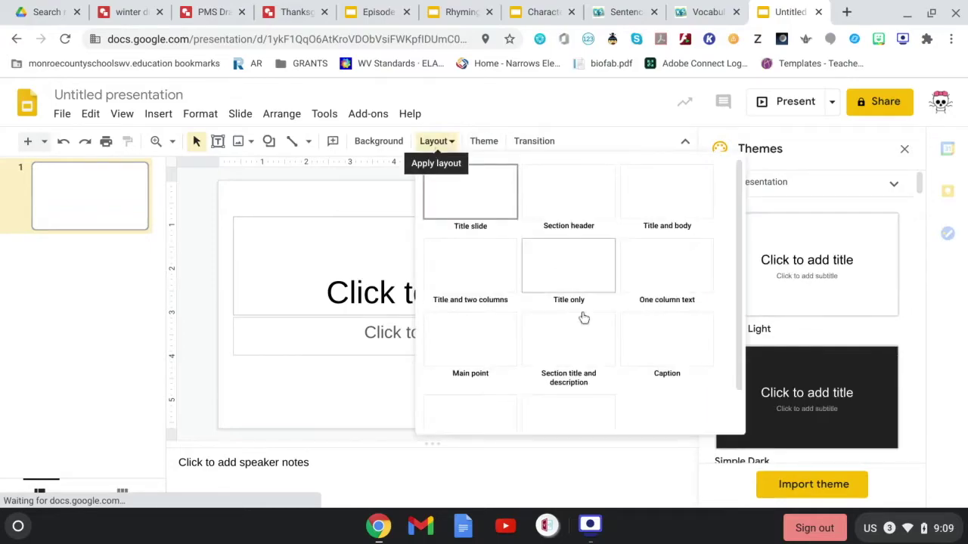
scroll(583, 325, "down", 1)
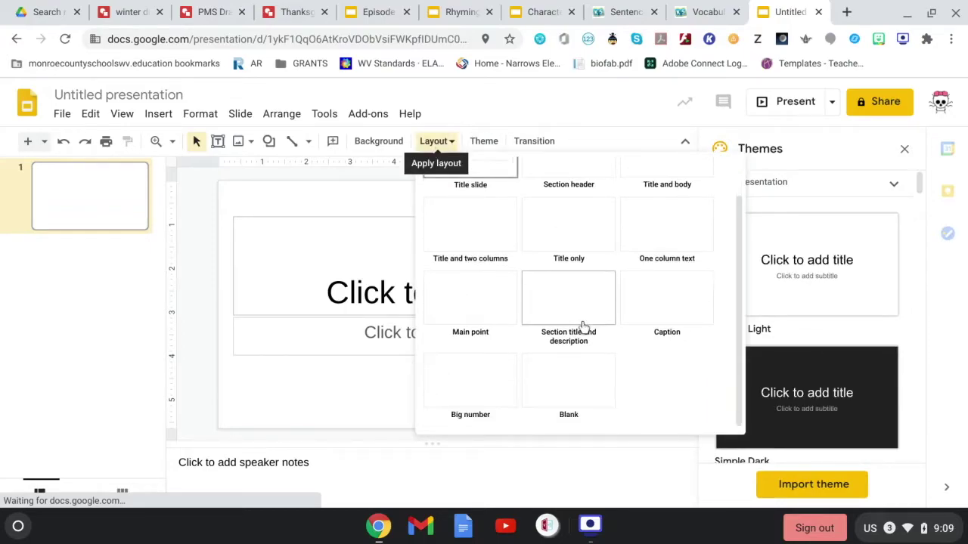
left_click(577, 390)
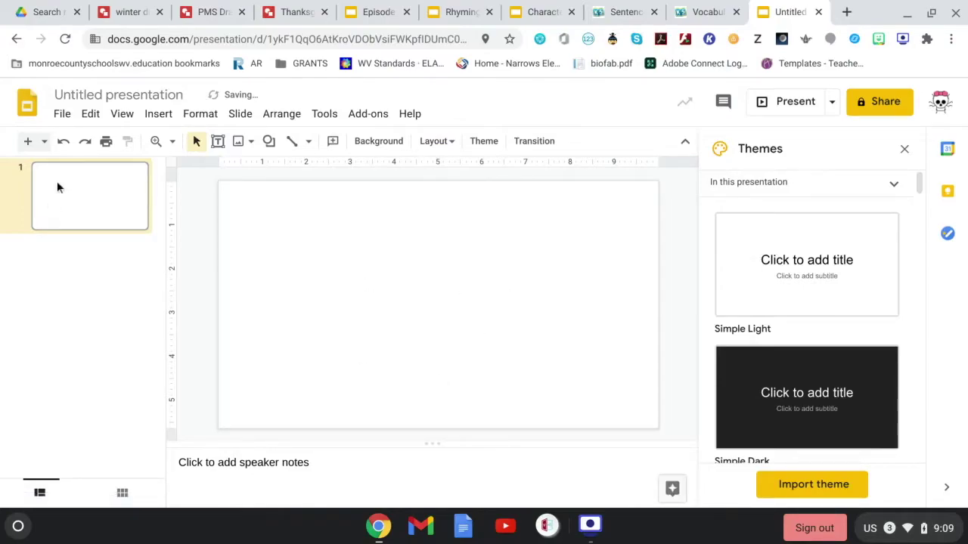
Step: Set the page size in Page setup to a custom 8.5 × 11 inches, portrait letter
left_click(64, 117)
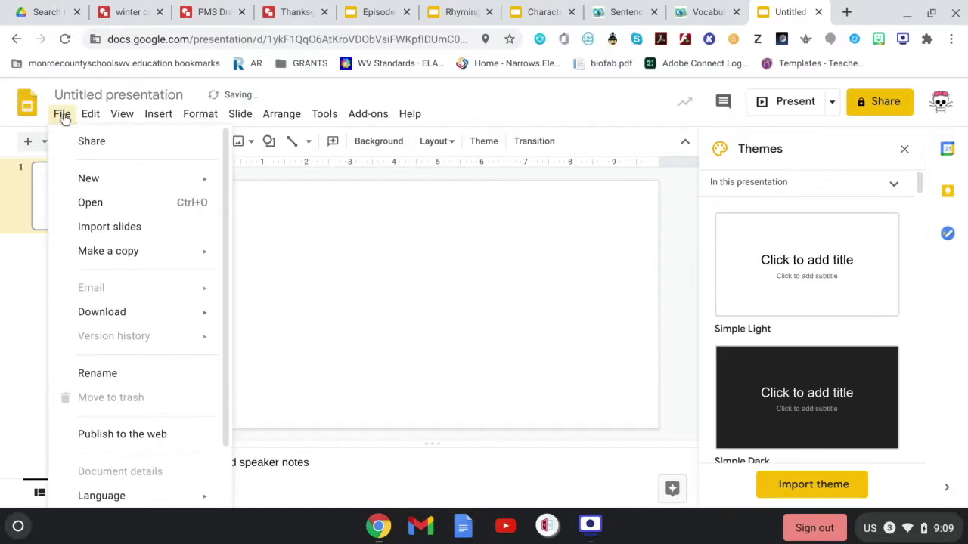
scroll(129, 330, "down", 2)
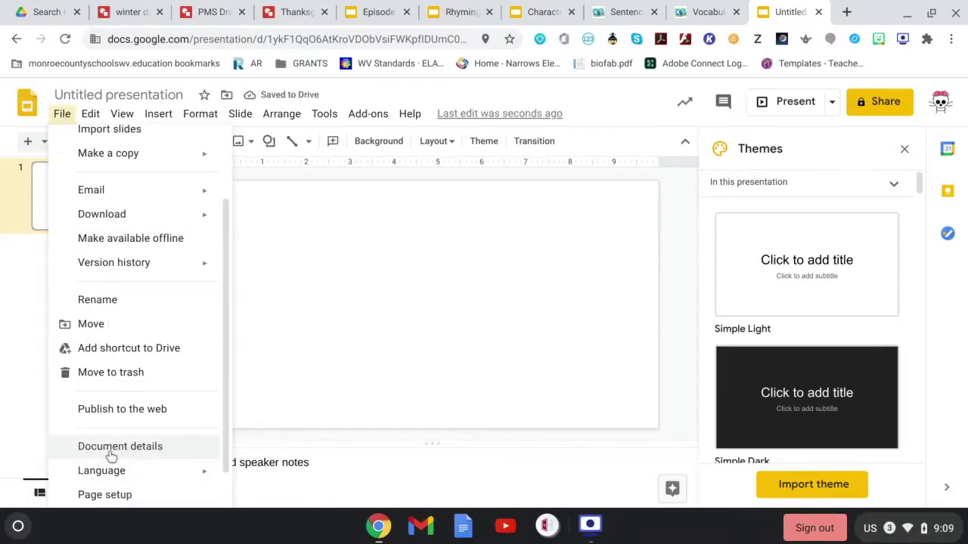
scroll(111, 456, "down", 1)
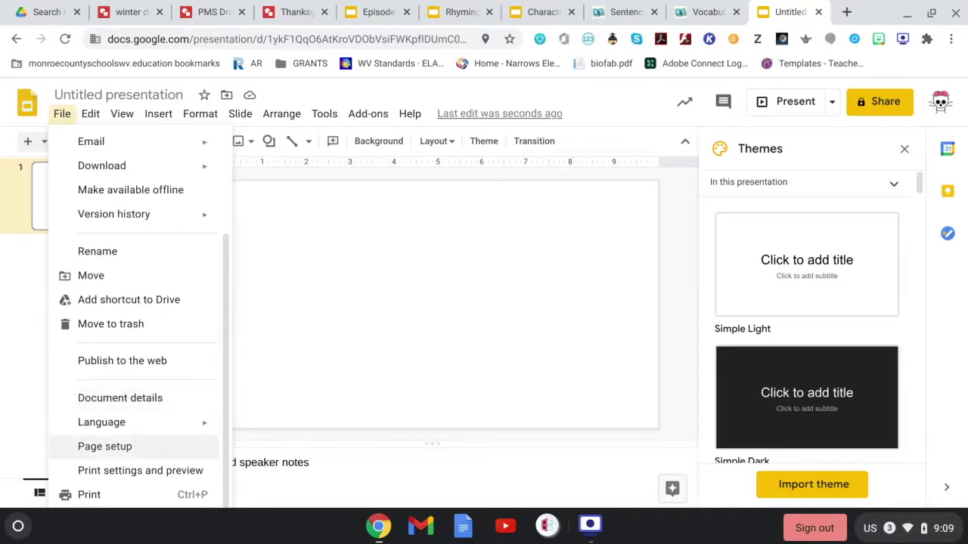
left_click(107, 445)
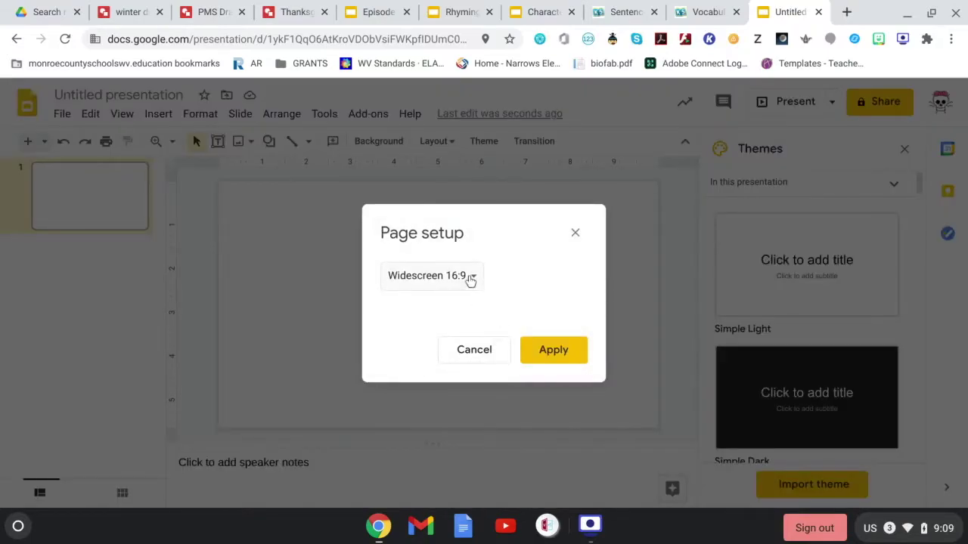
left_click(469, 277)
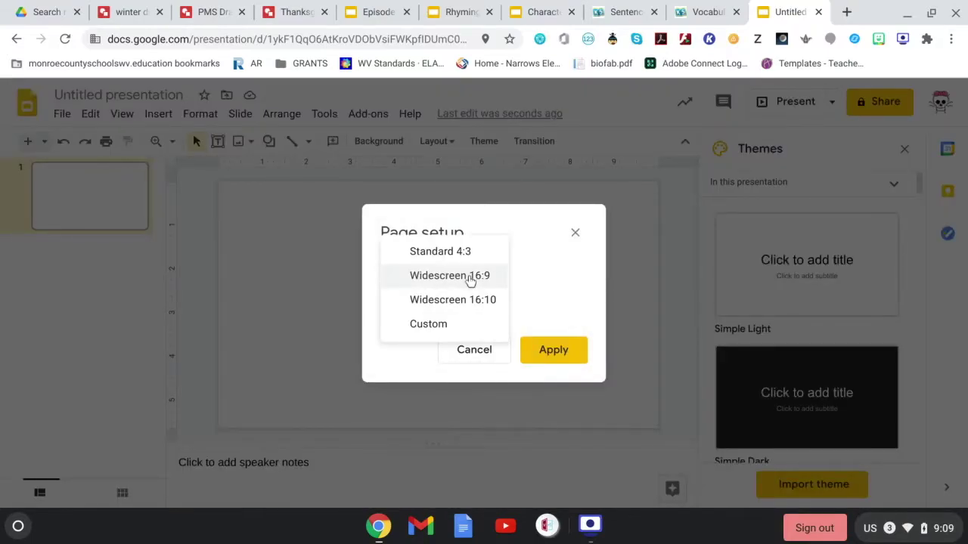
left_click(452, 330)
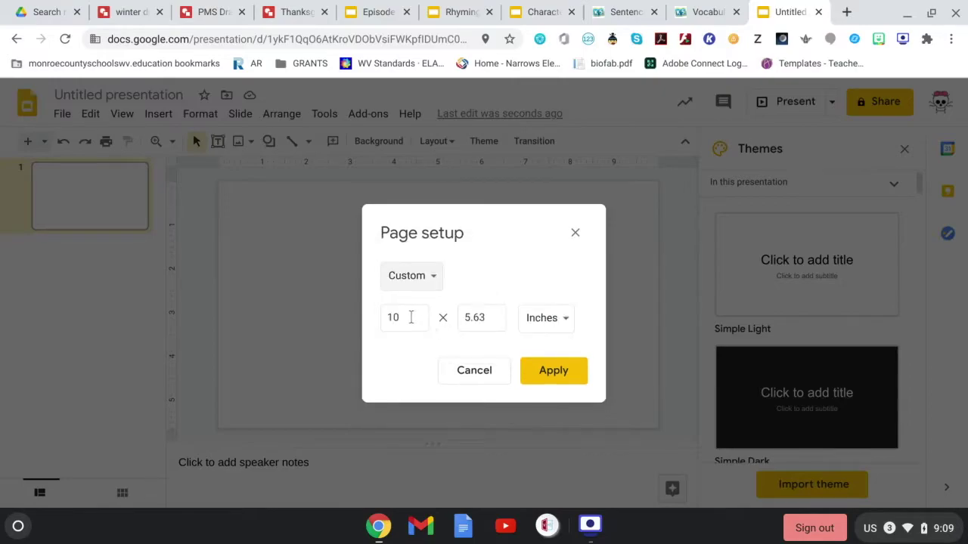
left_click(410, 317)
type("8.5")
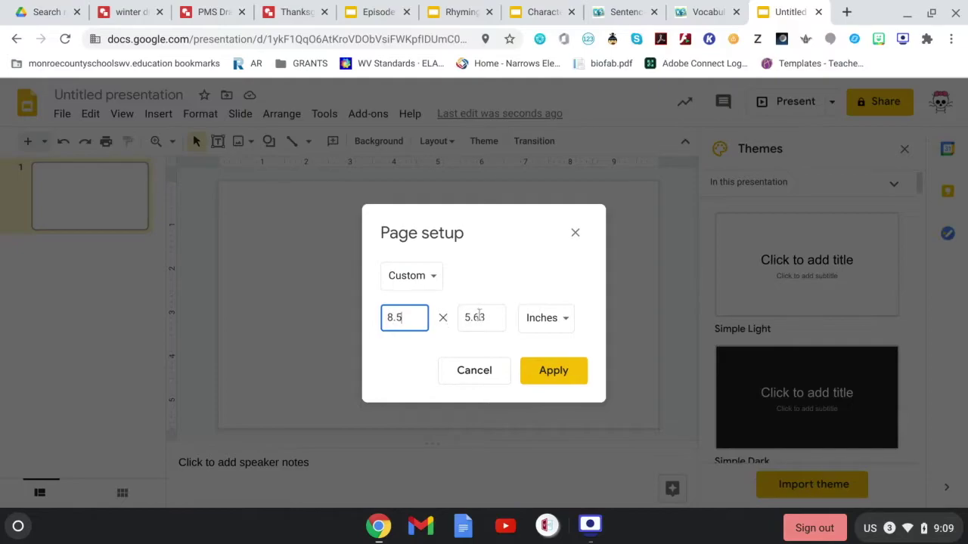
left_click(484, 318)
left_click_drag(485, 318, 464, 317)
type("11")
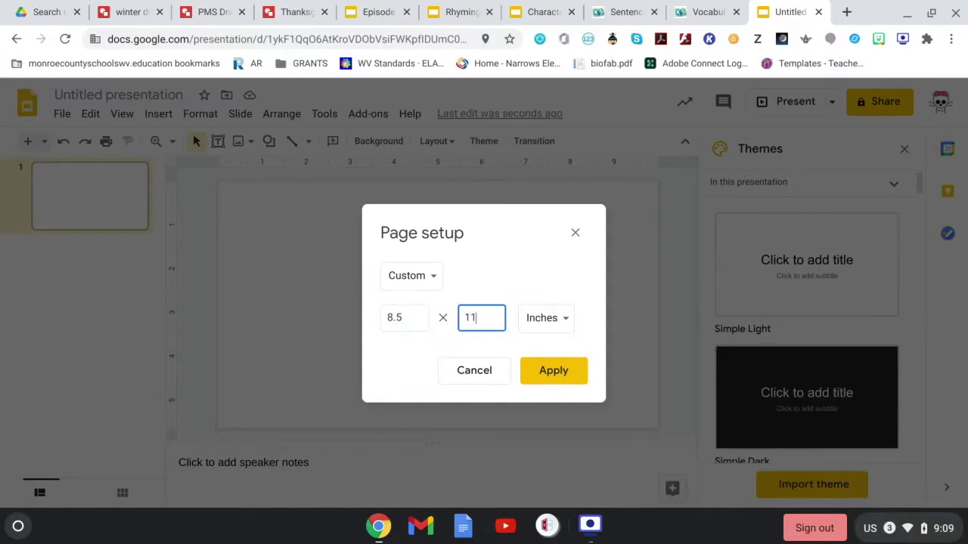
left_click(564, 373)
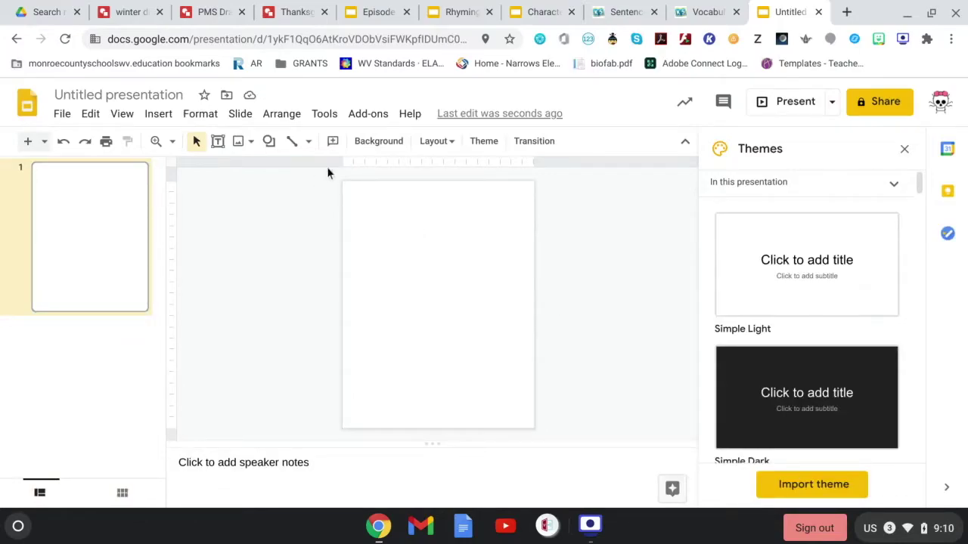
Step: Set the slide background to the 9.08.31 worksheet screenshot from Google Drive's Recent files
left_click(389, 142)
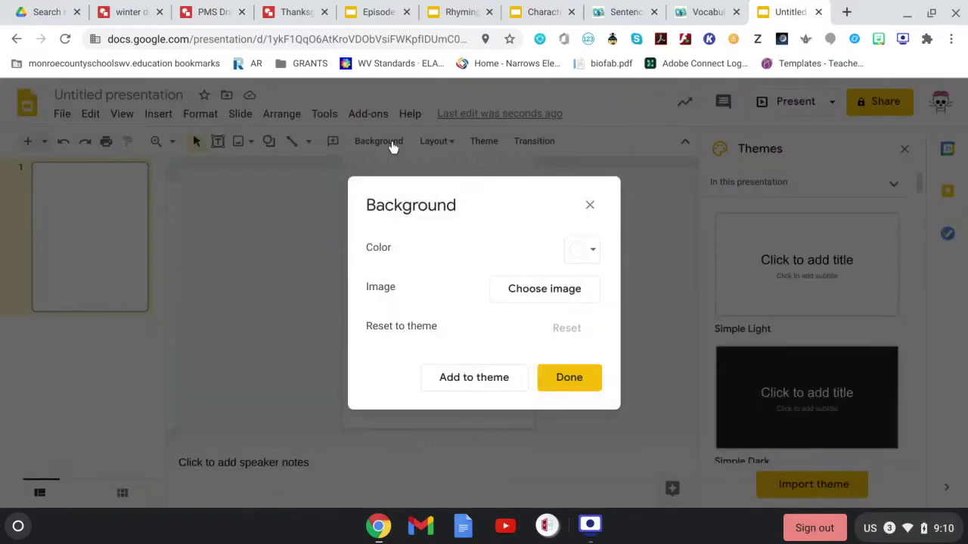
left_click(558, 292)
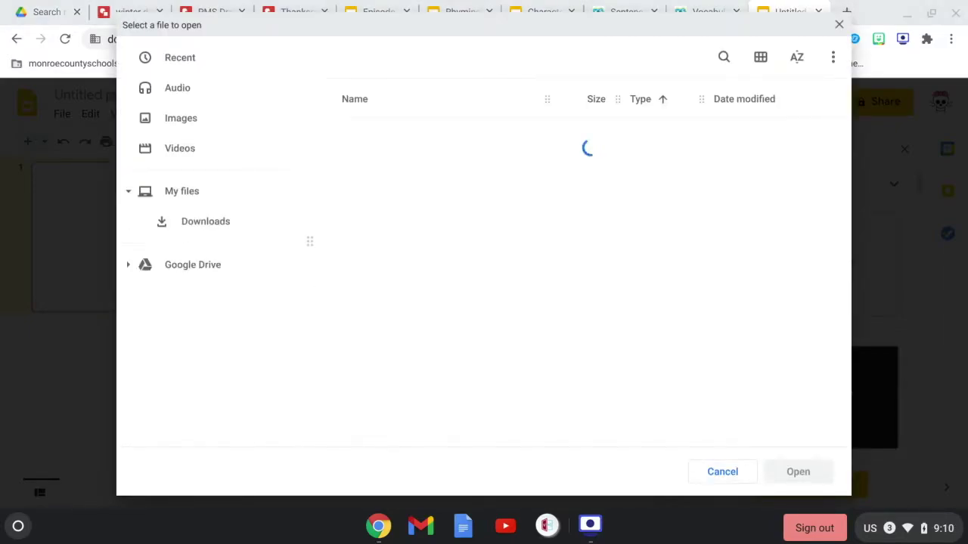
left_click(184, 61)
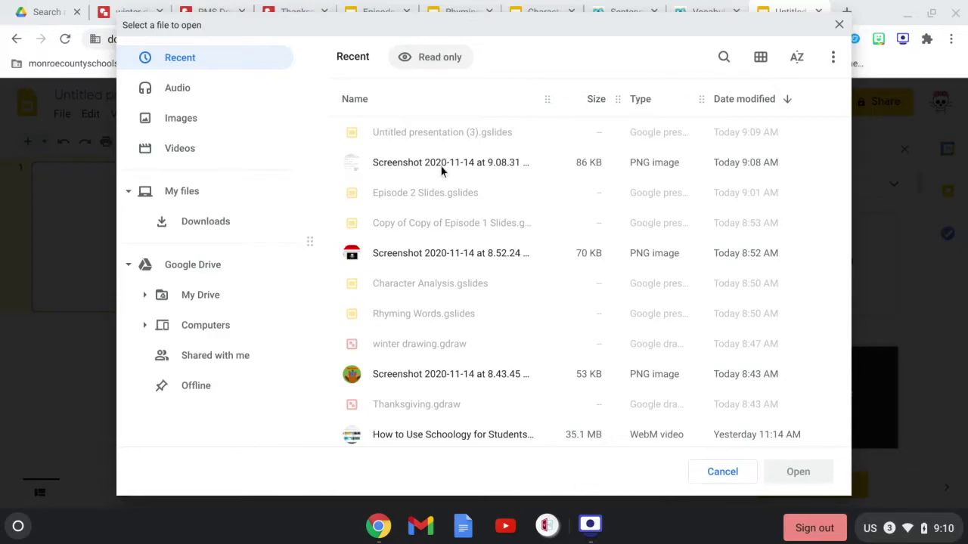
left_click(443, 168)
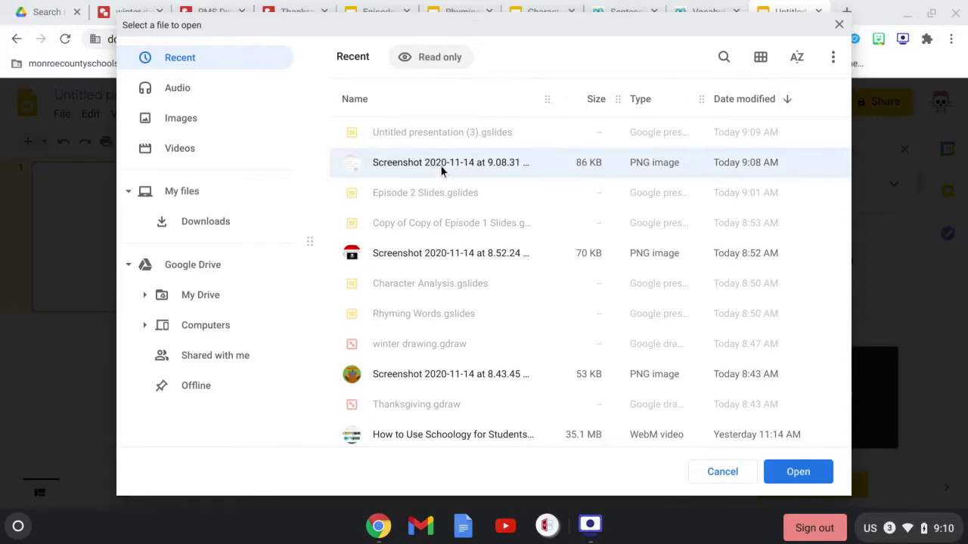
left_click(794, 472)
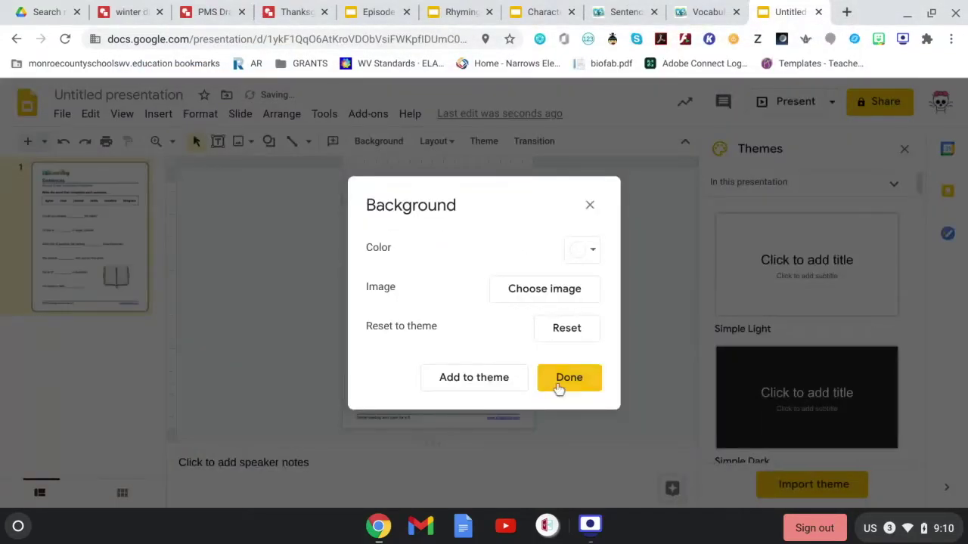
Step: Close the Background dialog and zoom in on the worksheet slide
left_click(571, 379)
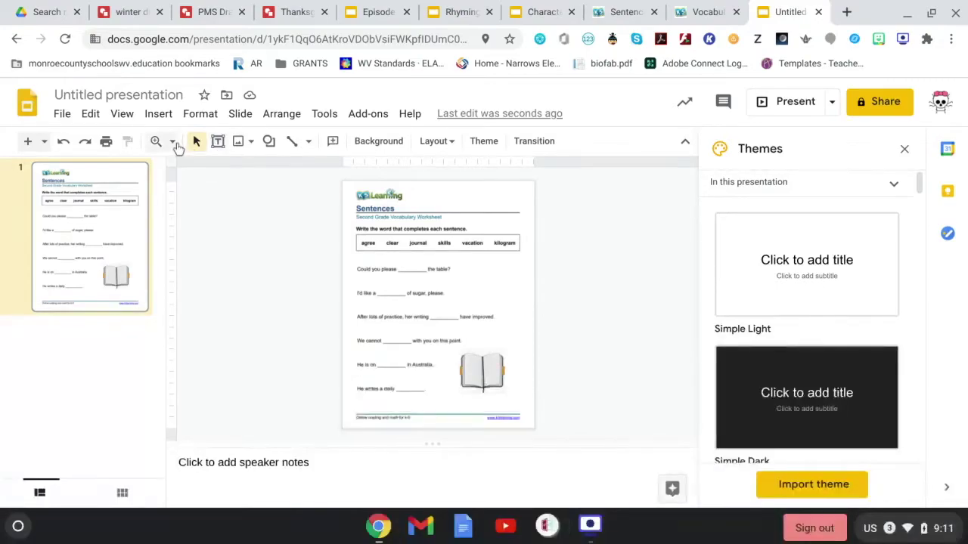
left_click(172, 141)
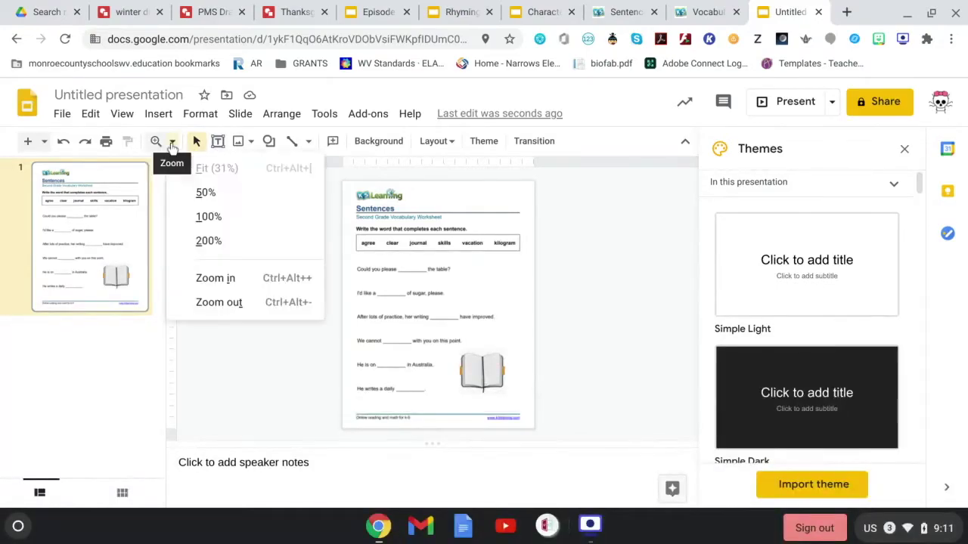
left_click(220, 280)
scroll(454, 350, "up", 3)
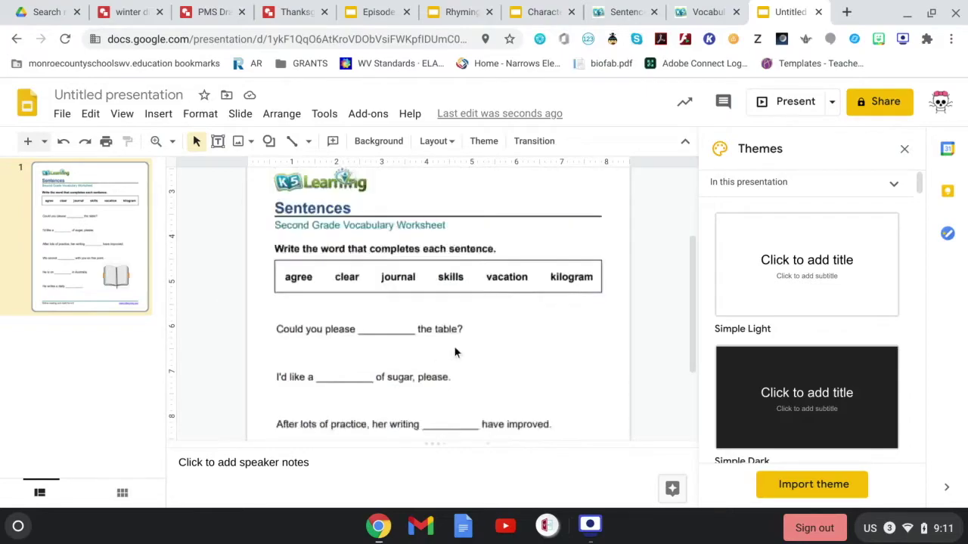
scroll(453, 351, "down", 3)
scroll(454, 350, "down", 3)
scroll(454, 351, "up", 5)
scroll(455, 351, "up", 1)
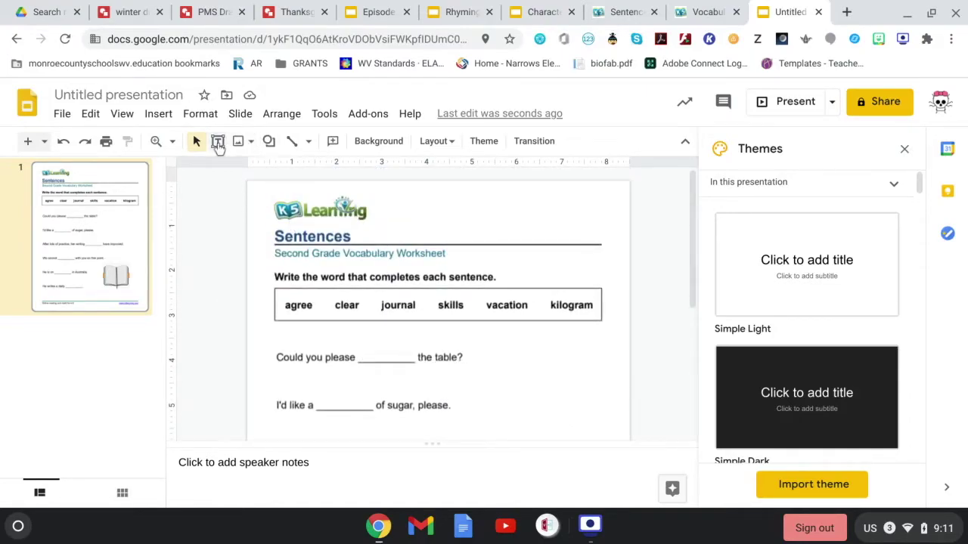
Step: Draw a text box over the 'Could you please ___ the table?' blank with a 2px magenta border
left_click(217, 142)
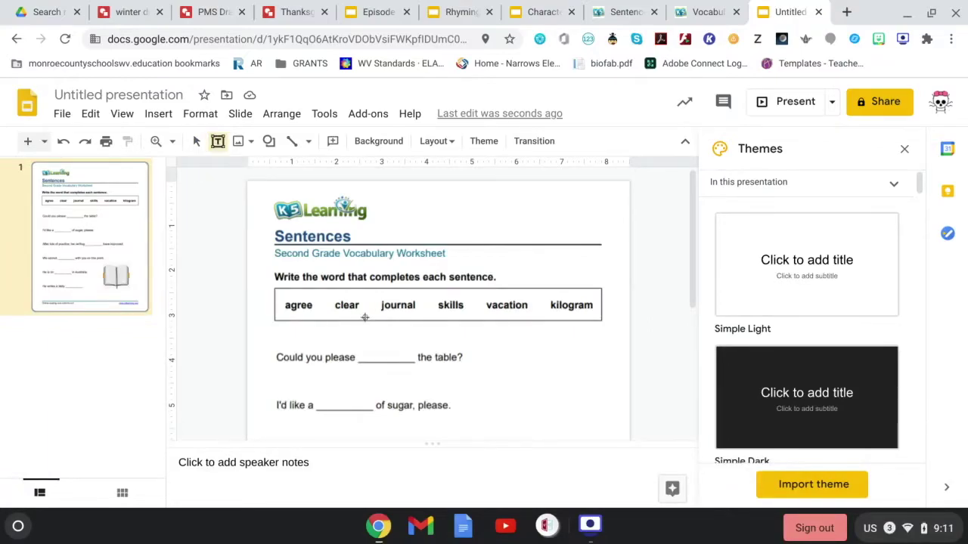
left_click_drag(361, 346, 414, 363)
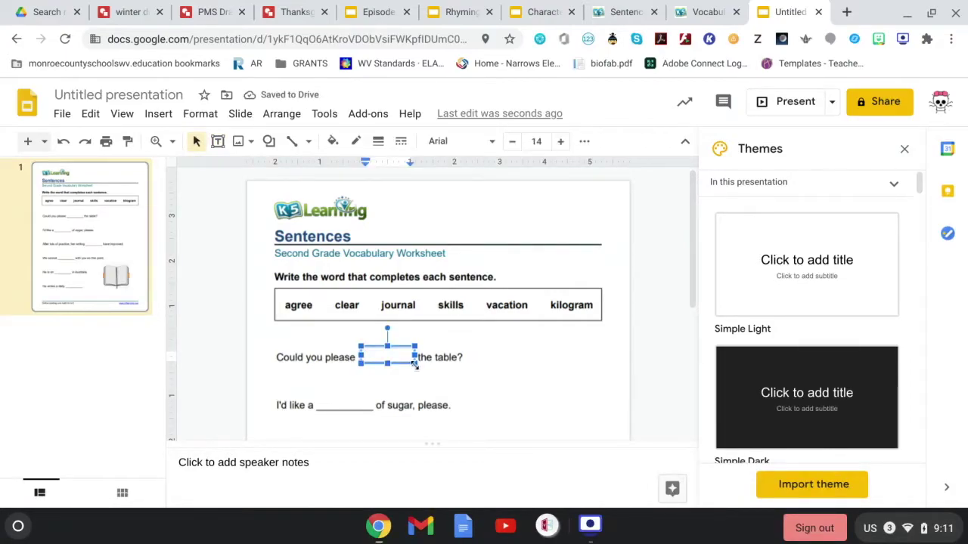
left_click(414, 363)
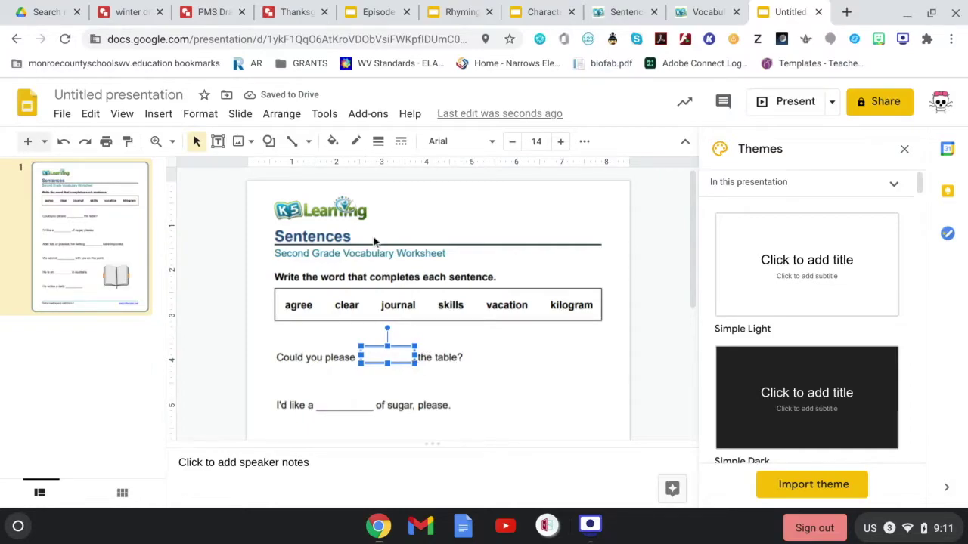
left_click(379, 143)
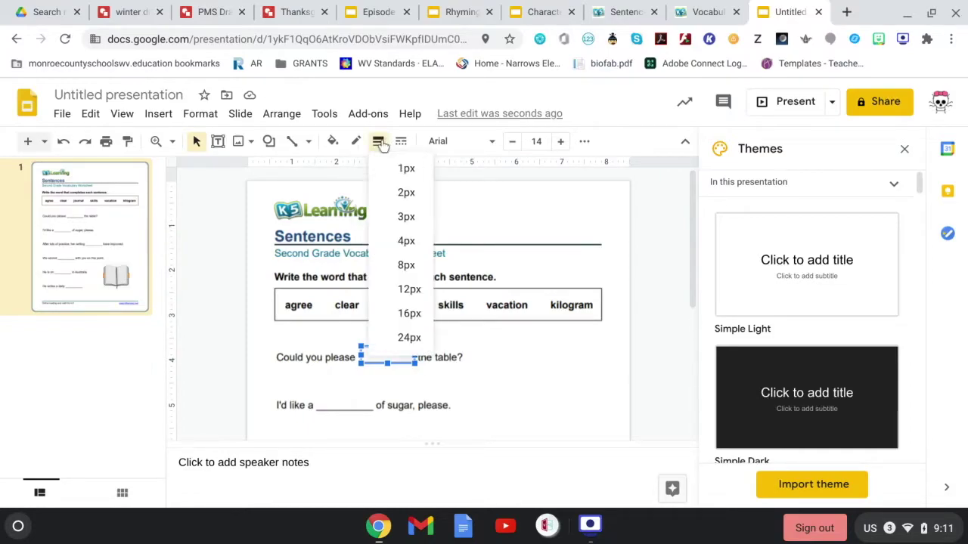
left_click(406, 192)
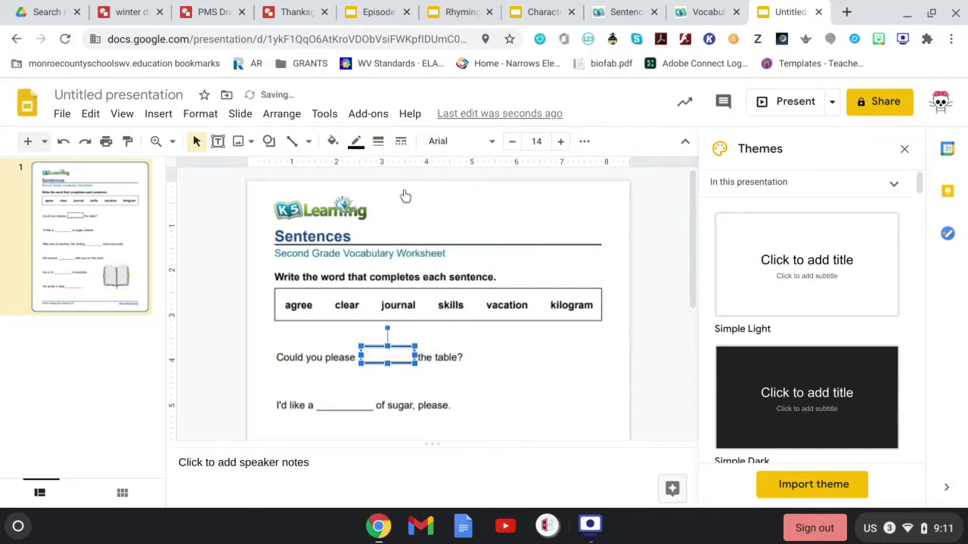
left_click(357, 144)
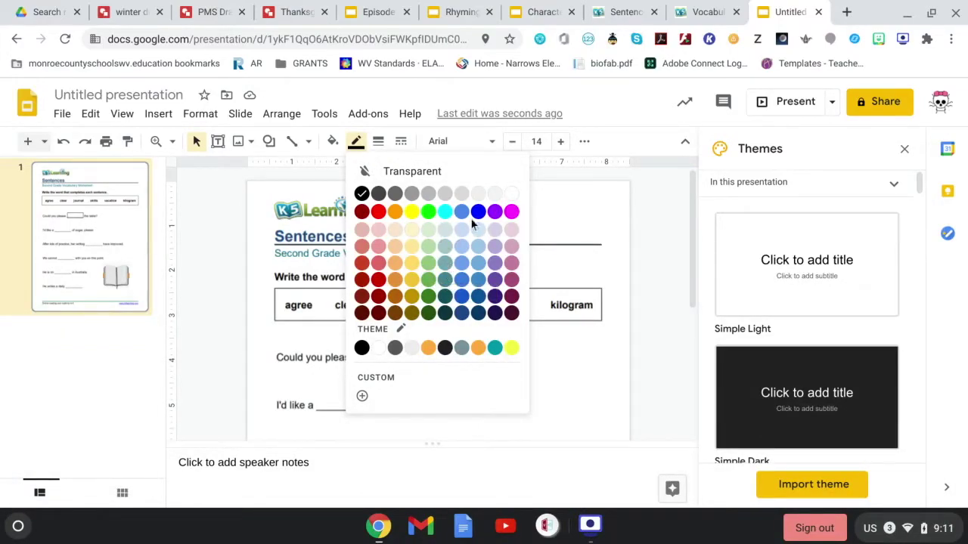
left_click(510, 214)
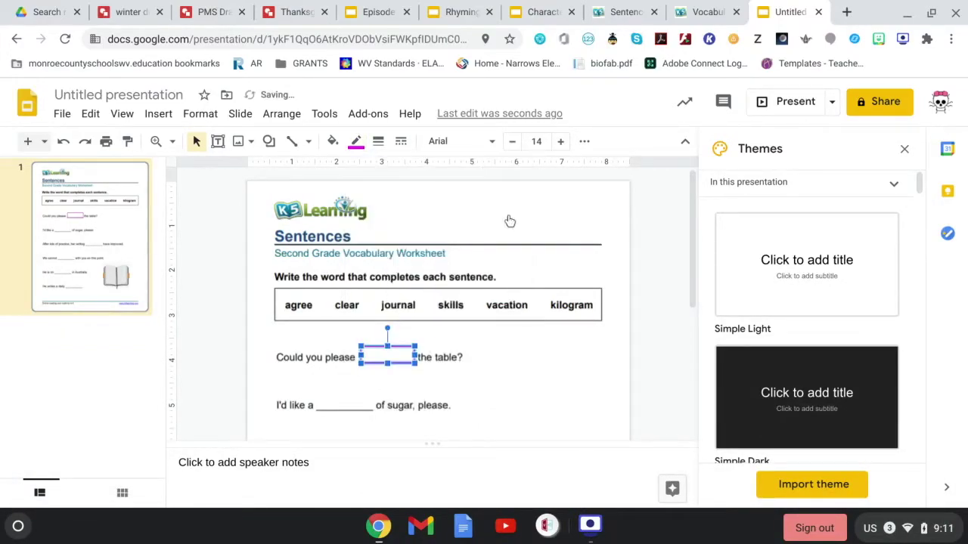
left_click(475, 375)
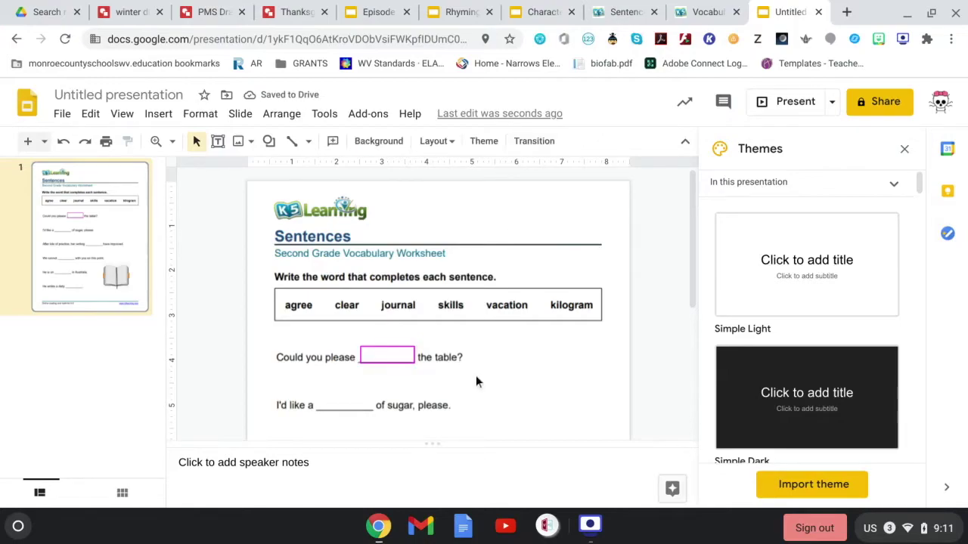
Step: Duplicate the magenta box onto the 'I'd like a' and 'her writing' blanks
scroll(476, 382, "down", 2)
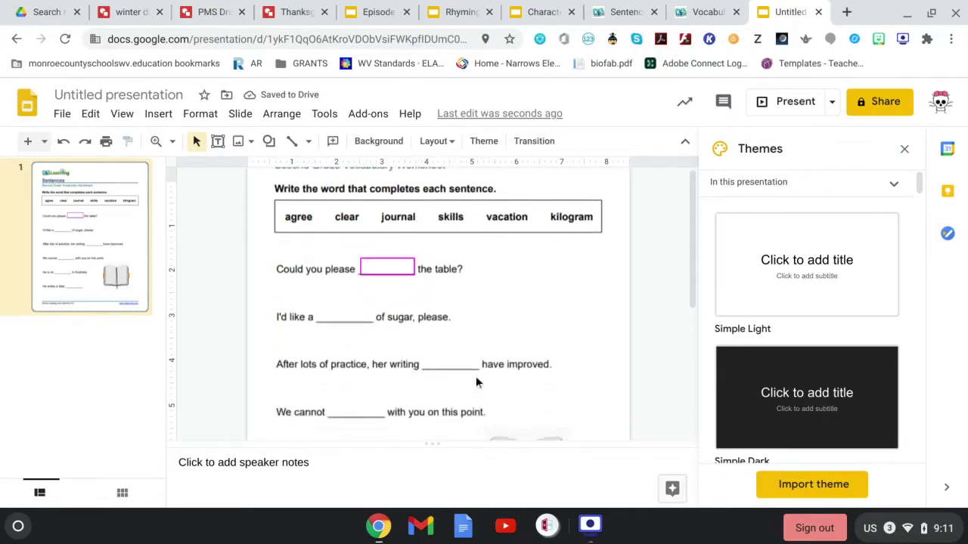
scroll(476, 383, "down", 1)
scroll(475, 382, "down", 1)
scroll(476, 383, "up", 1)
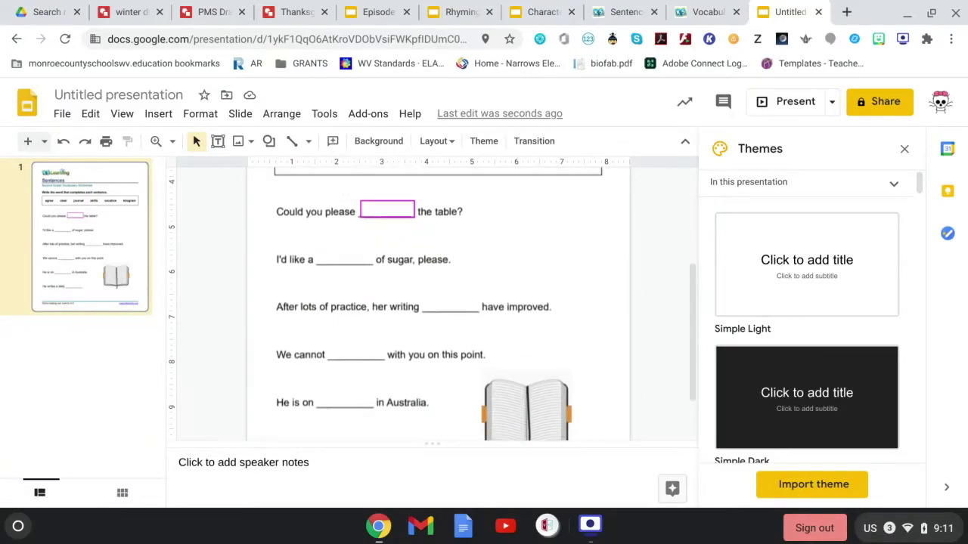
scroll(476, 383, "up", 2)
scroll(475, 383, "down", 1)
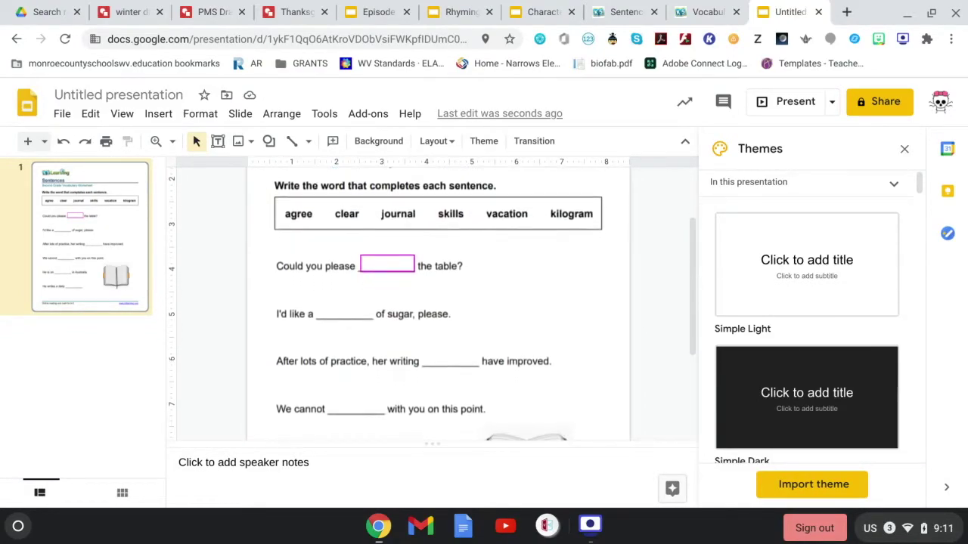
left_click(396, 263)
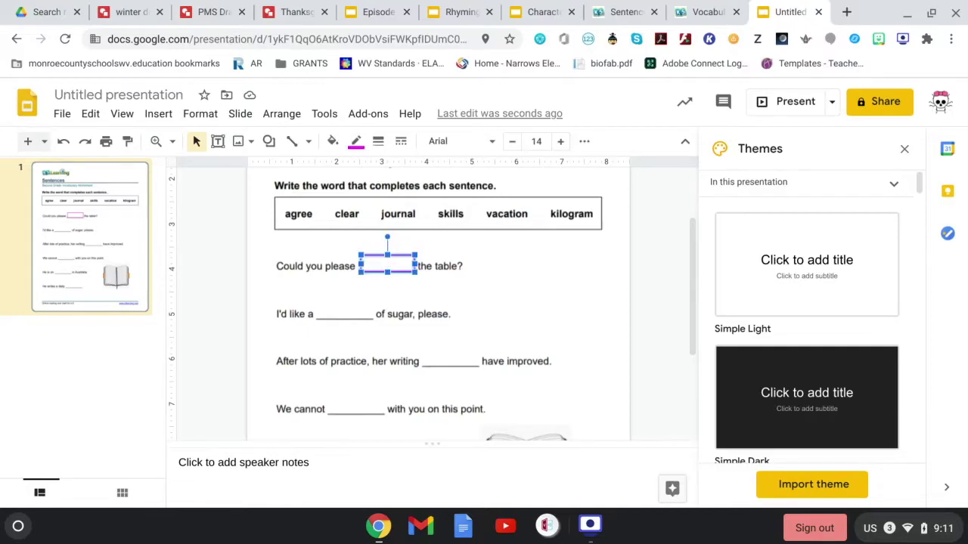
key("ctrl+d")
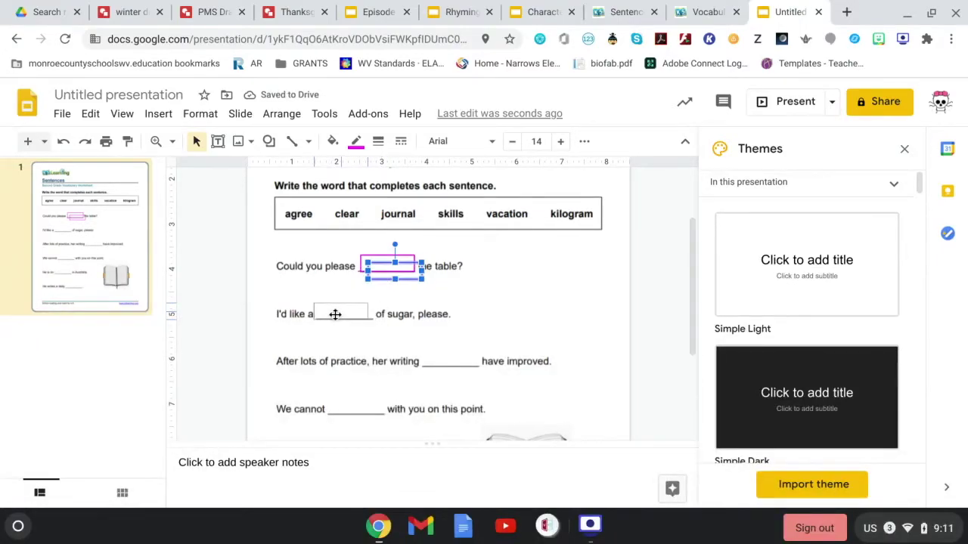
left_click_drag(337, 313, 338, 315)
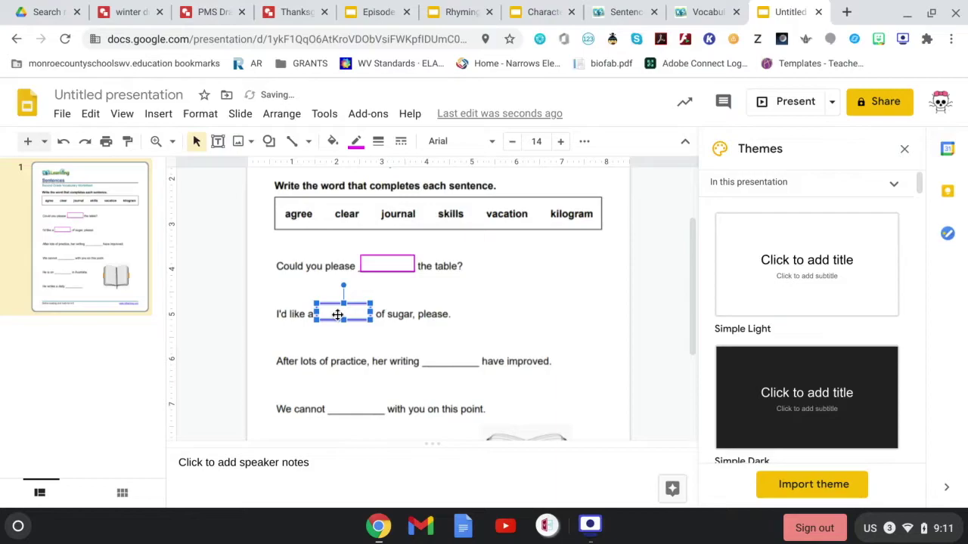
key("ctrl+v")
key("ctrl+v")
key("ctrl+v")
key("ctrl+v")
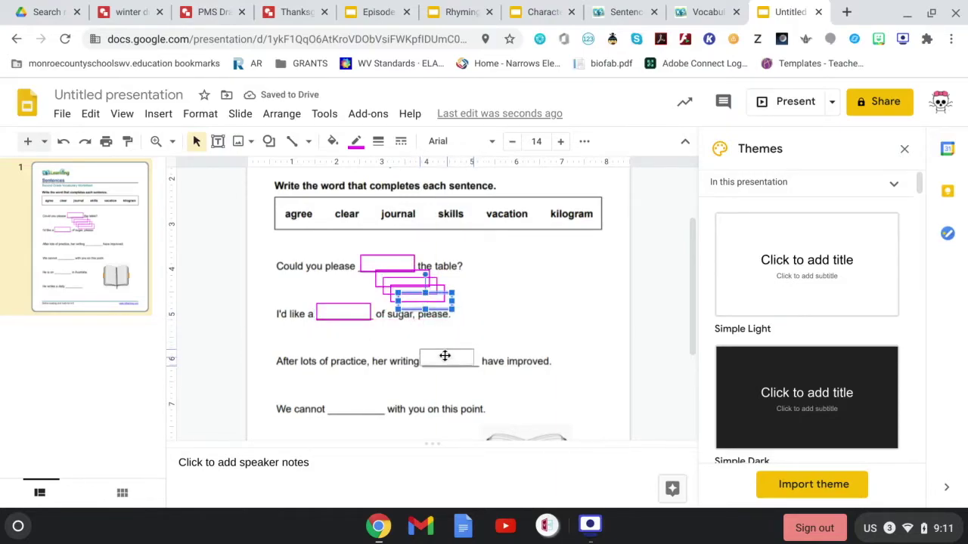
left_click_drag(425, 301, 452, 358)
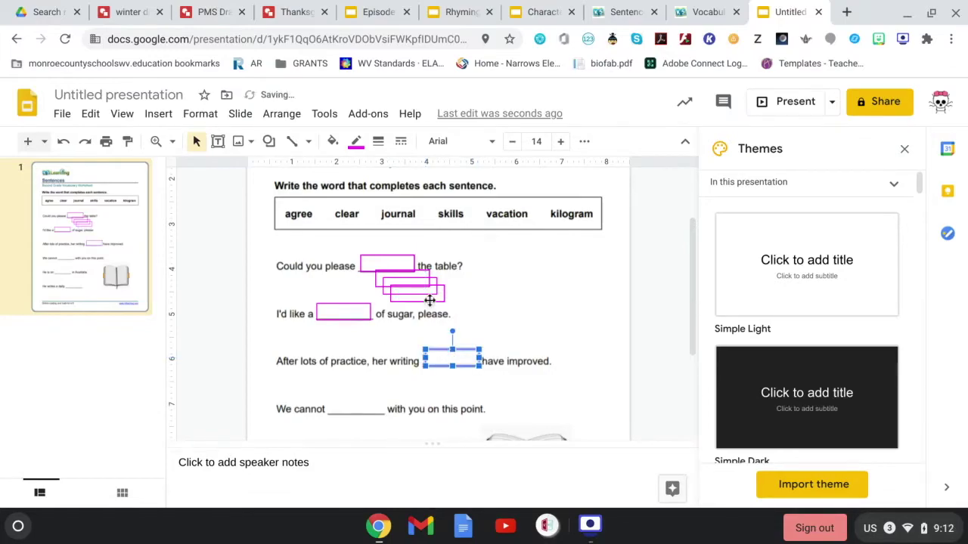
Step: Place the remaining copies on the 'We cannot', 'He is on' and 'He writes a daily' blanks
left_click_drag(429, 300, 366, 405)
scroll(366, 404, "down", 3)
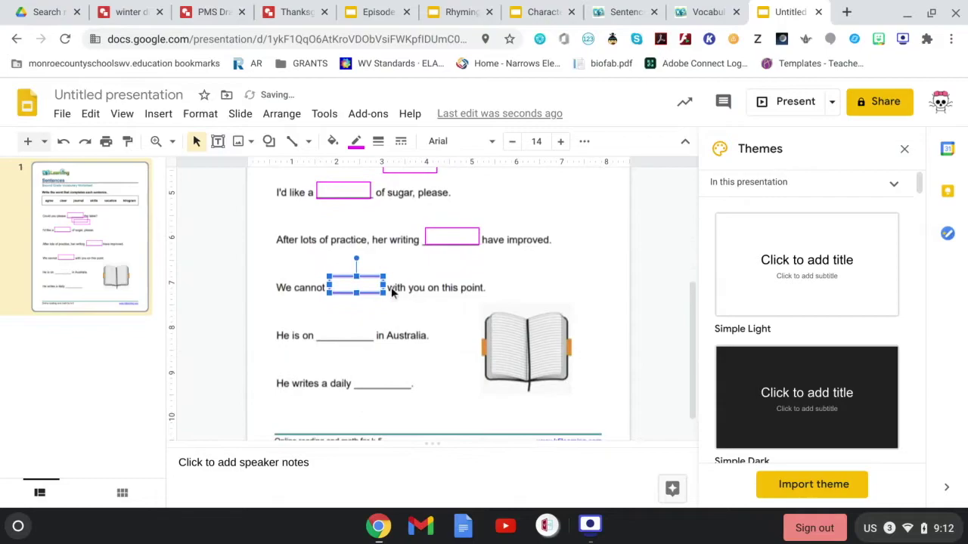
left_click_drag(419, 170, 353, 343)
scroll(454, 313, "up", 2)
scroll(454, 312, "up", 1)
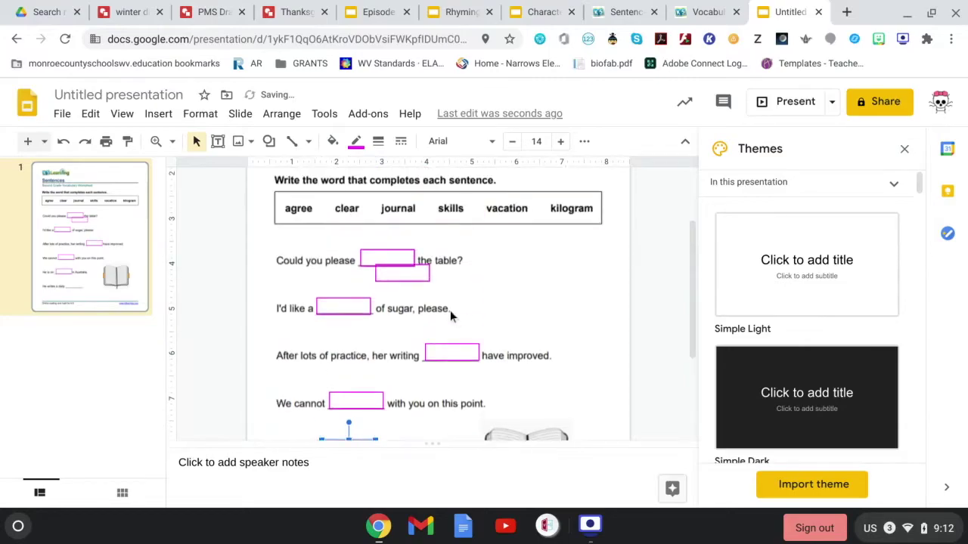
mouse_move(403, 277)
left_mouse_down()
mouse_move(406, 451)
mouse_move(426, 432)
left_mouse_up()
scroll(426, 432, "down", 4)
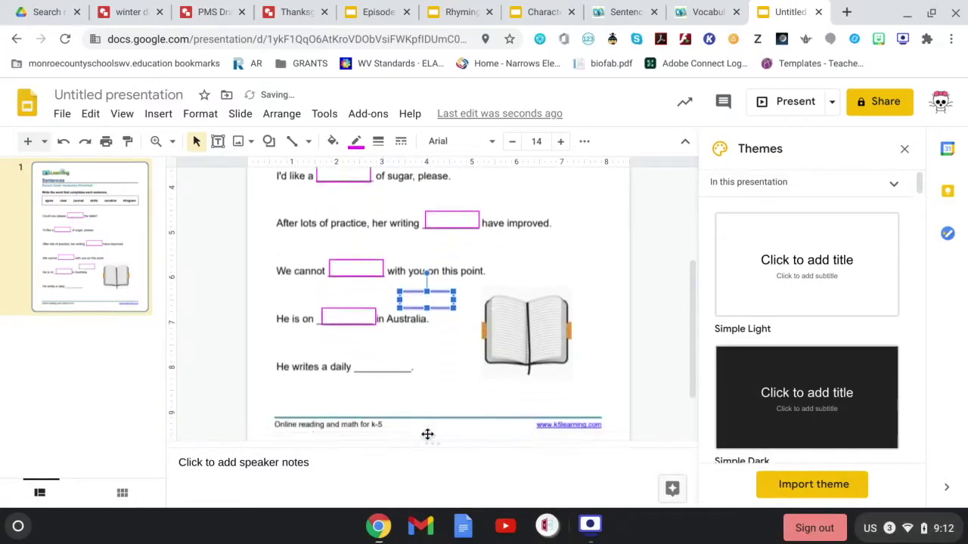
left_click_drag(428, 281, 381, 348)
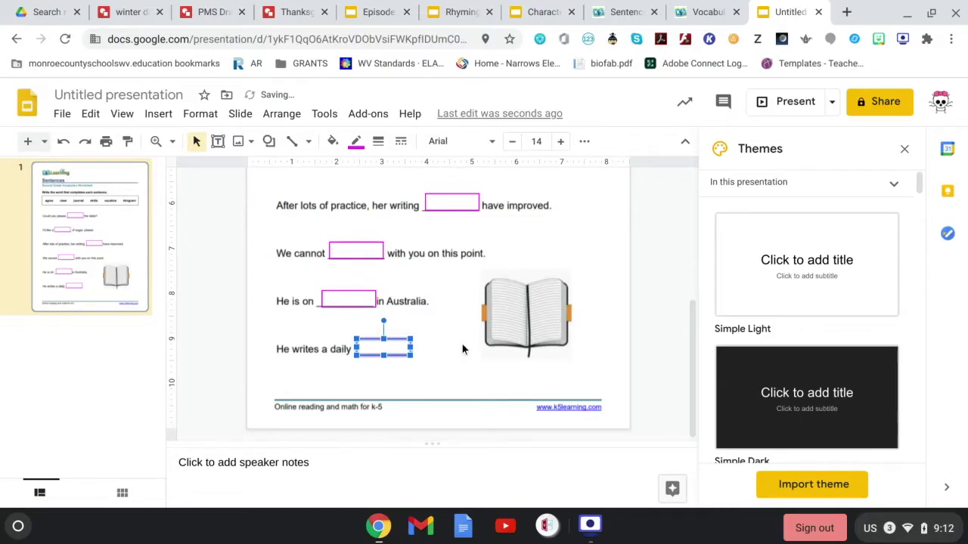
scroll(532, 268, "up", 10)
key("Escape")
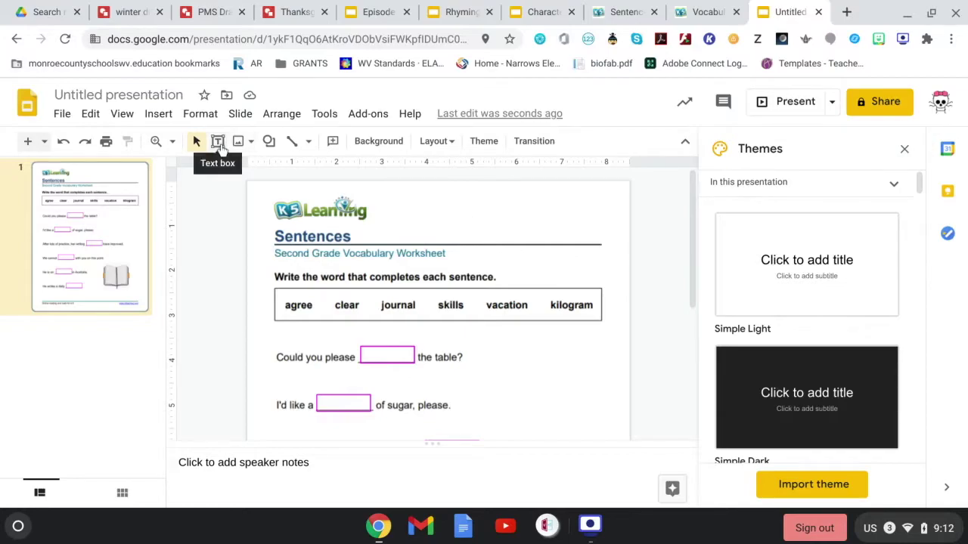
Step: Insert a new slide after the Sentences worksheet and apply the Blank layout
left_click(83, 397)
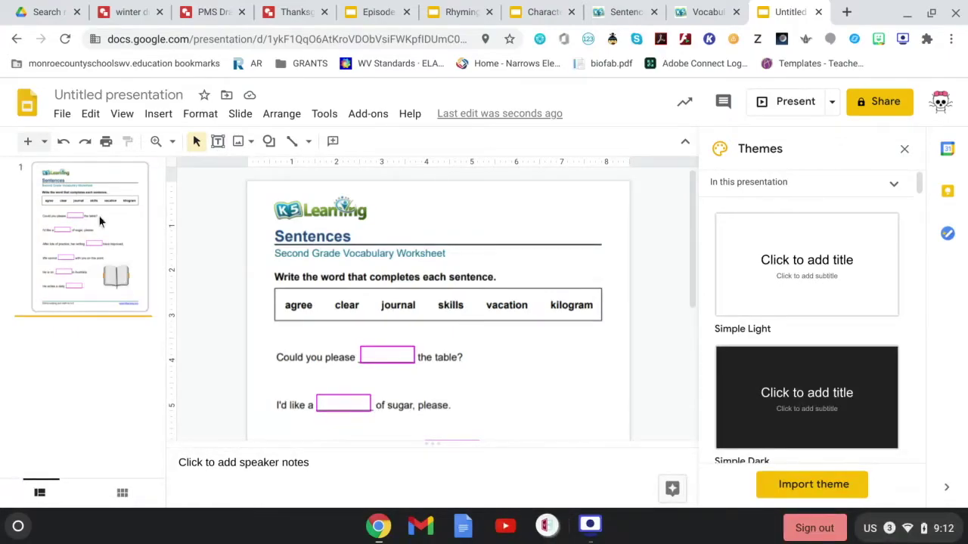
left_click(28, 143)
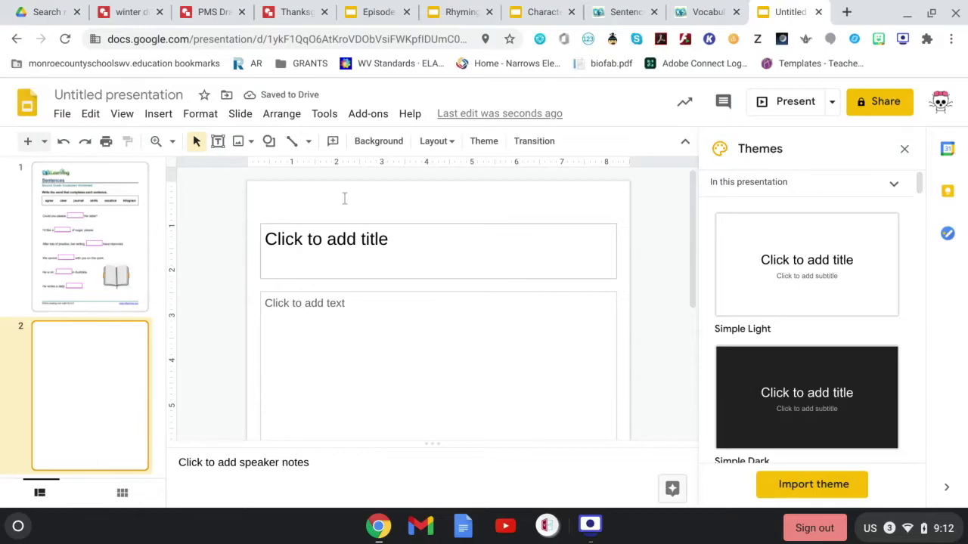
left_click(442, 142)
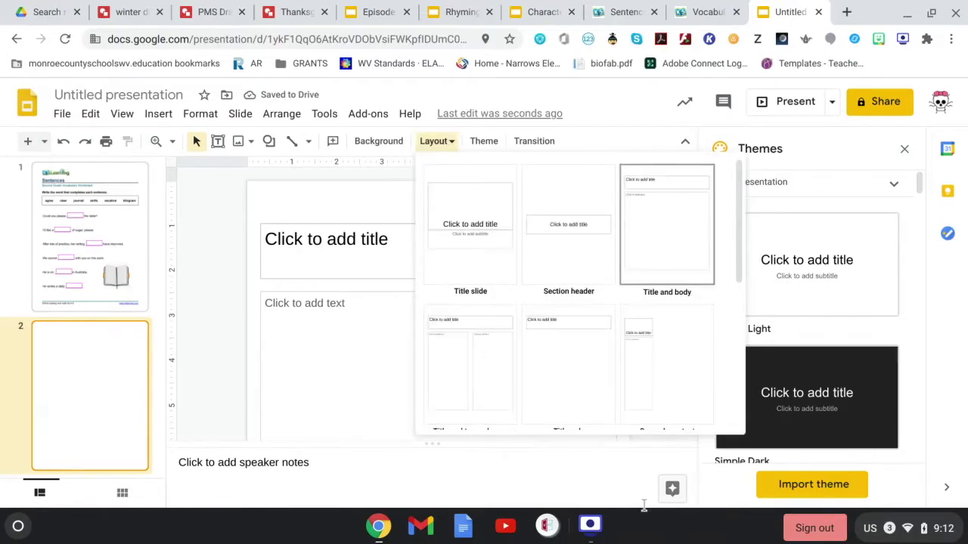
scroll(568, 381, "down", 1)
scroll(569, 381, "down", 2)
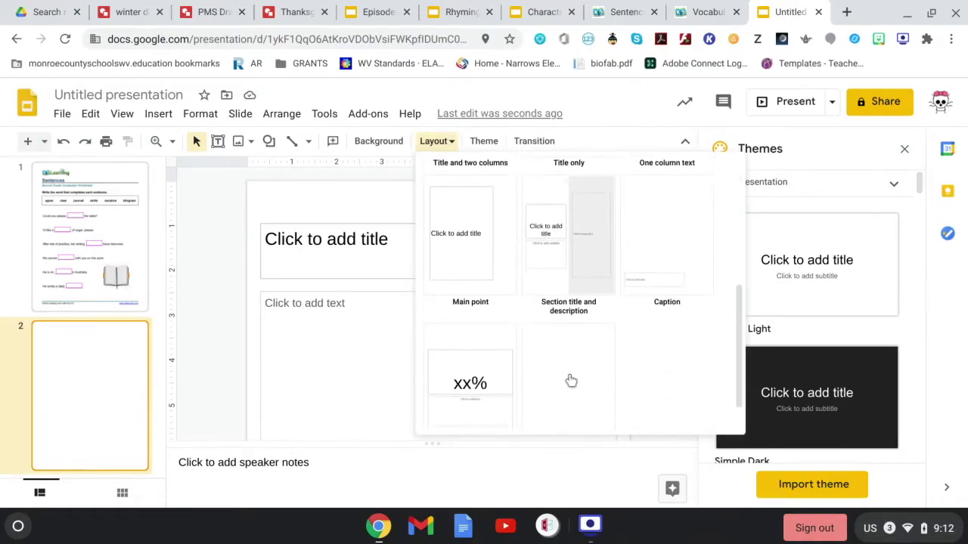
left_click(571, 380)
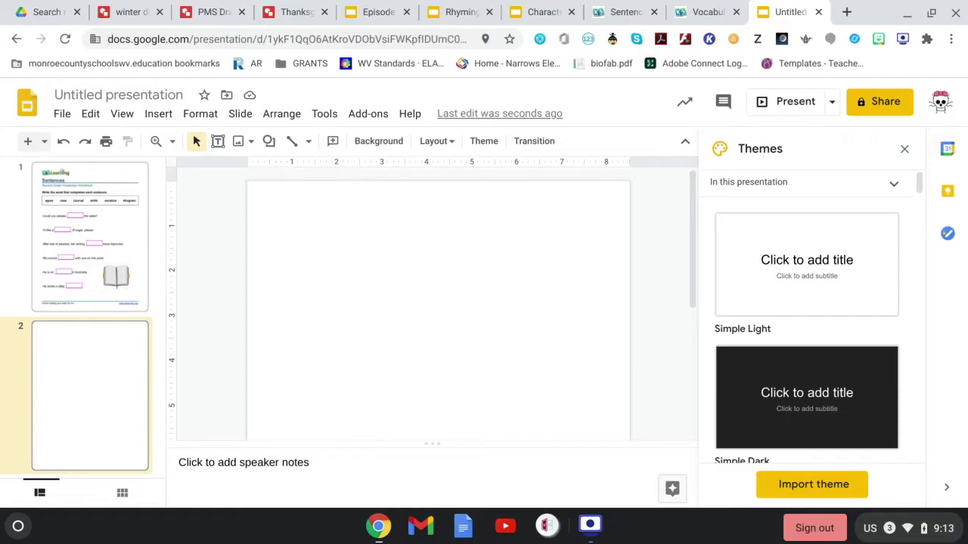
Step: Scroll through the 'worksheet' search results in the Google Drive tab
left_click(53, 14)
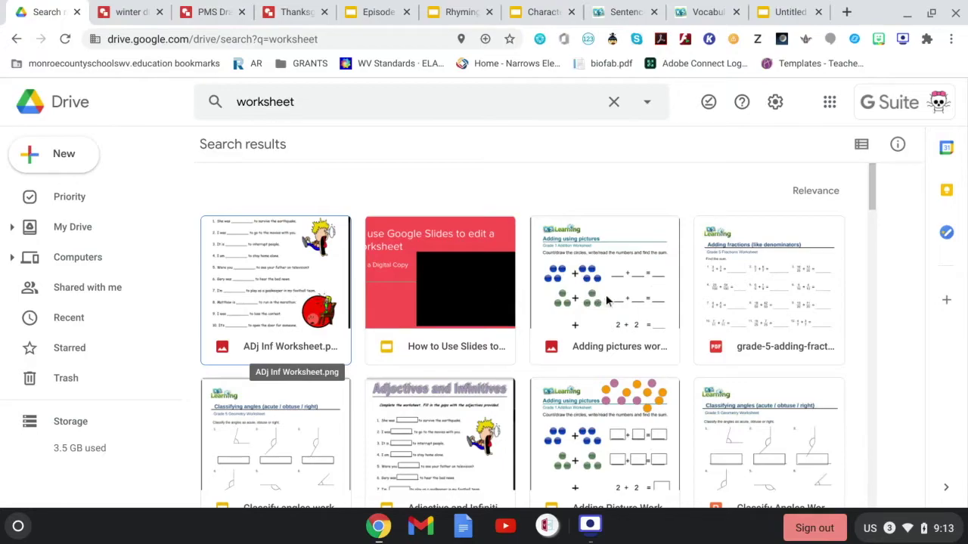
scroll(609, 297, "down", 2)
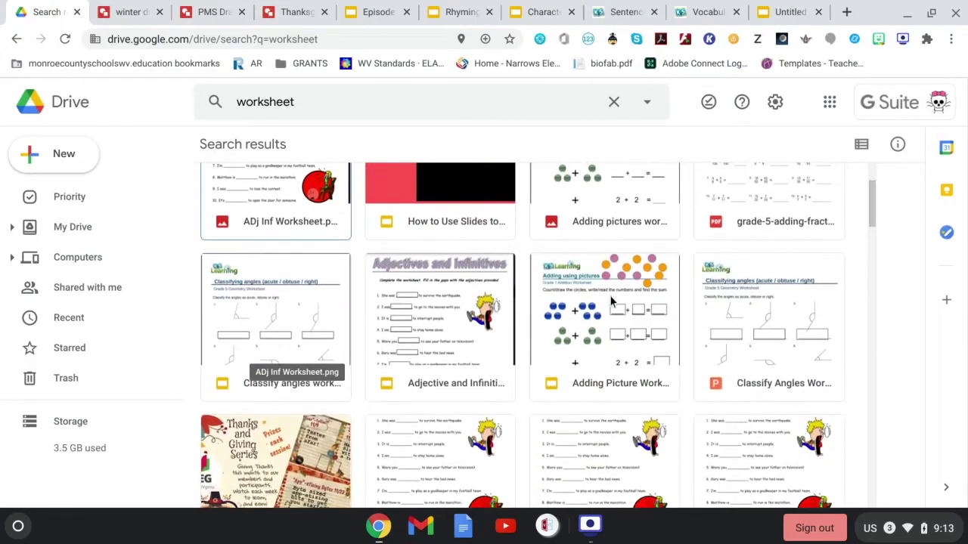
scroll(286, 293, "down", 1)
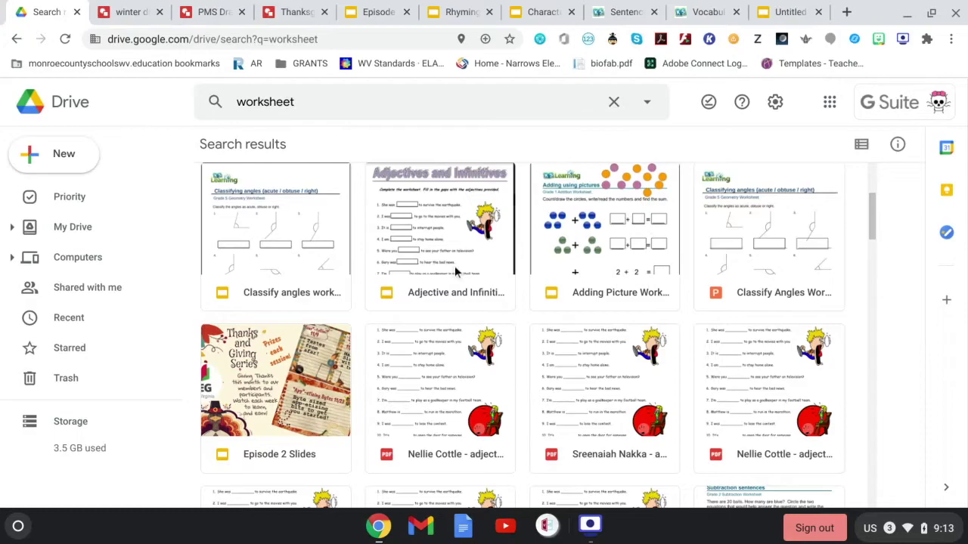
scroll(624, 289, "down", 1)
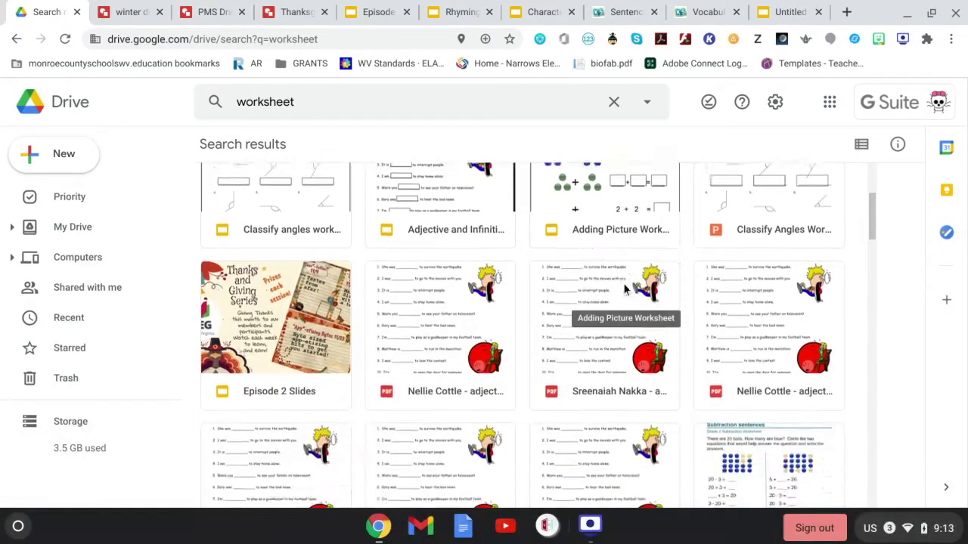
scroll(625, 288, "down", 1)
scroll(625, 288, "up", 1)
scroll(625, 288, "down", 1)
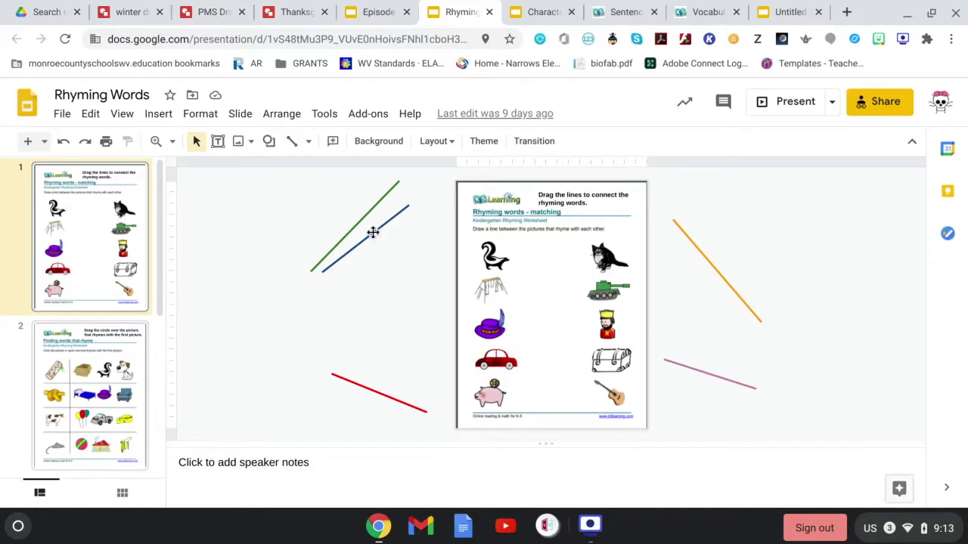
Step: Drag the blue line to connect hat to cat, and move the green line from the pig
left_click_drag(373, 233, 540, 301)
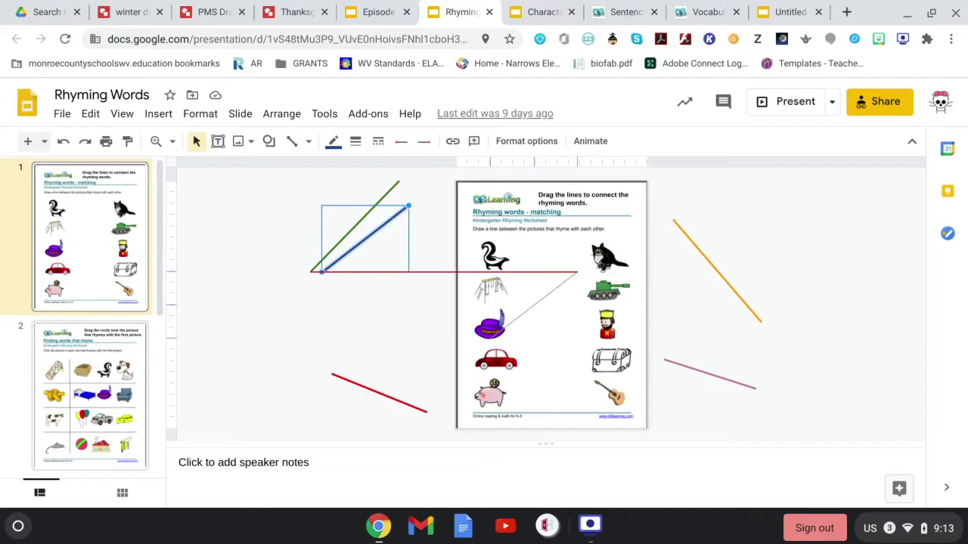
left_click_drag(541, 301, 562, 285)
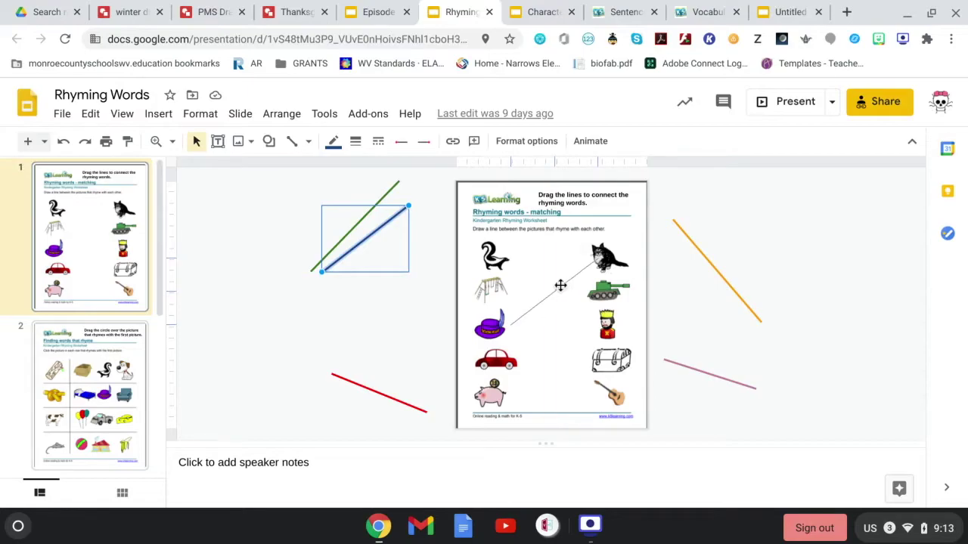
left_click_drag(562, 285, 558, 285)
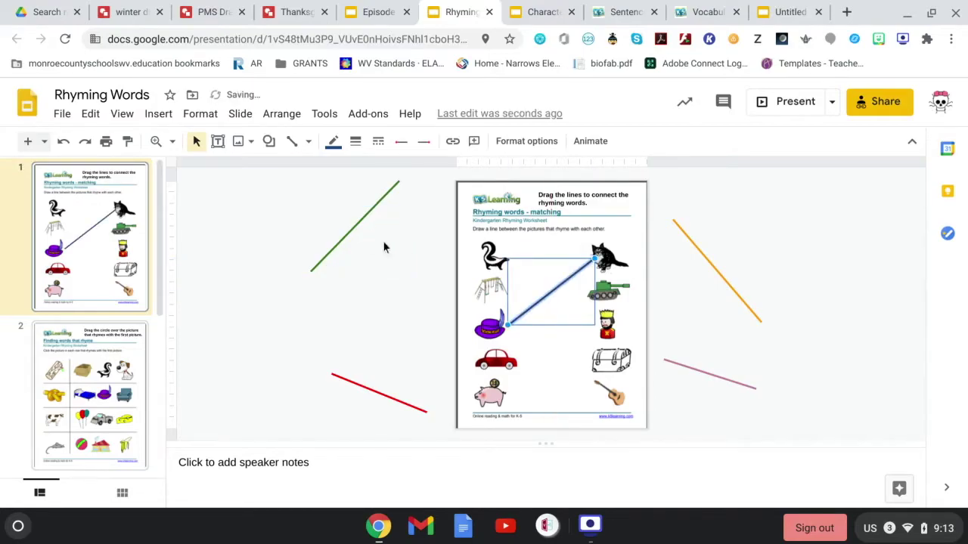
mouse_move(353, 229)
left_mouse_down()
mouse_move(488, 297)
mouse_move(551, 350)
left_mouse_up()
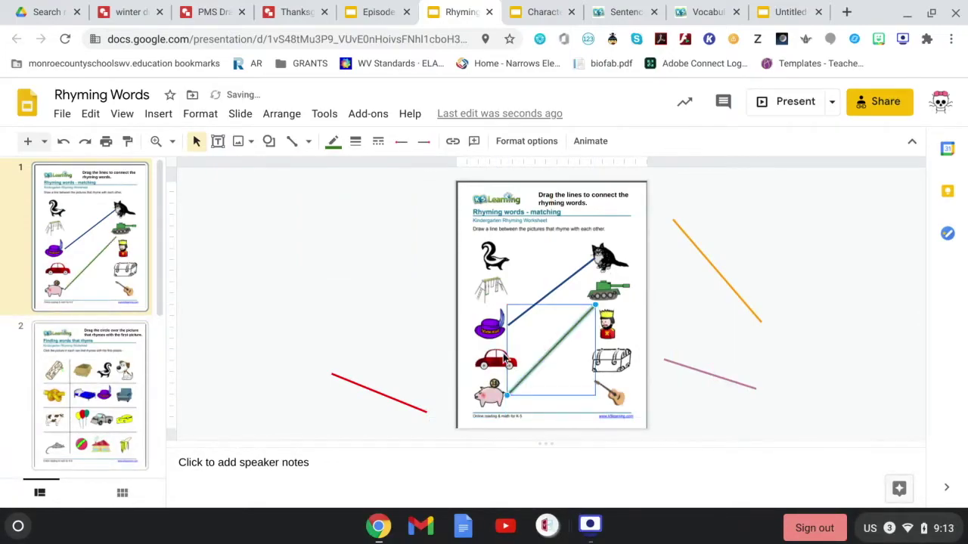
Step: Place the orange line, nudge the pink line to the car's row, and move the red line over
mouse_move(391, 399)
left_mouse_down()
mouse_move(546, 344)
mouse_move(545, 294)
left_mouse_up()
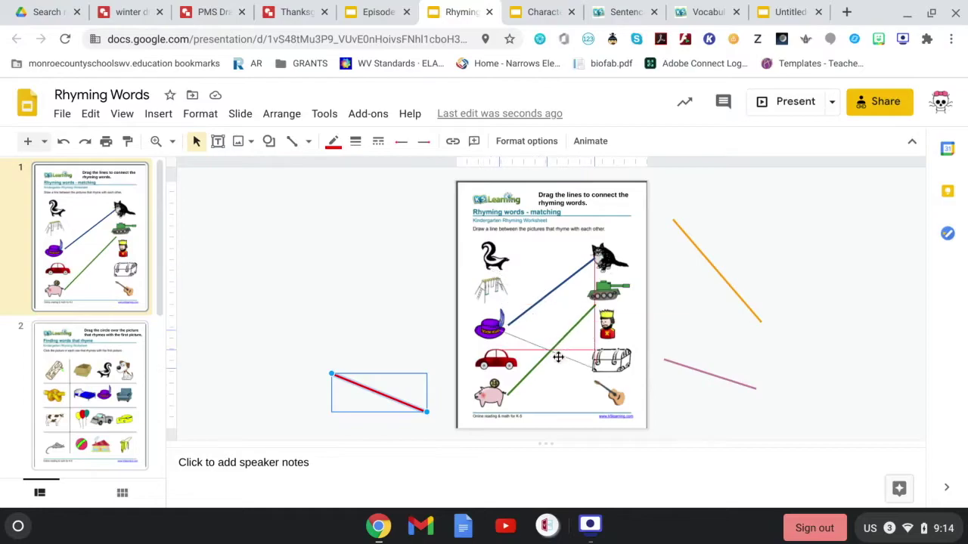
left_click_drag(546, 294, 321, 262)
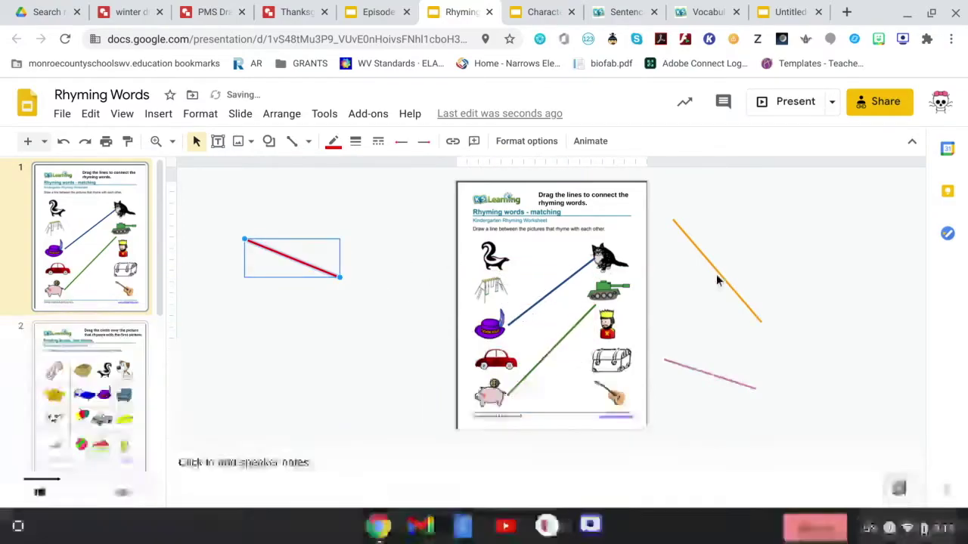
left_click_drag(719, 270, 548, 312)
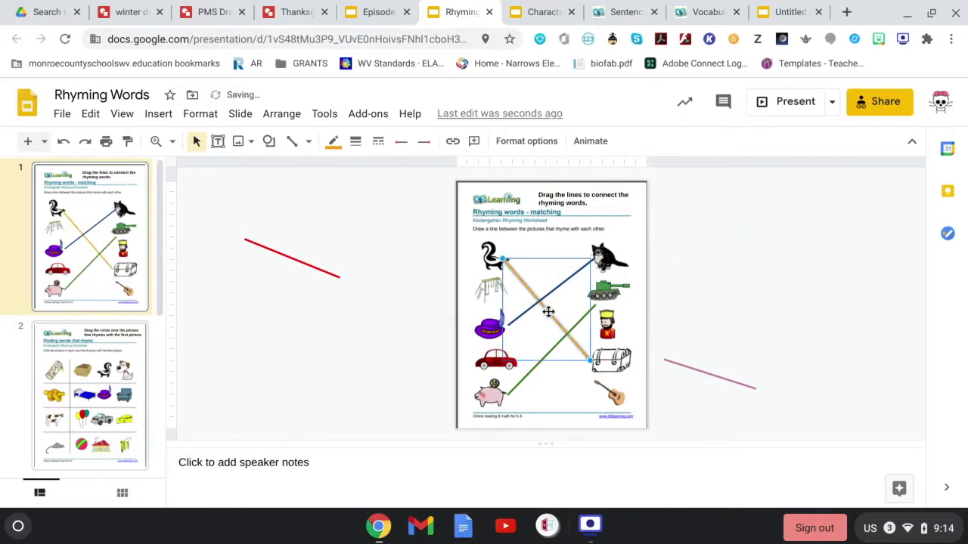
left_click(715, 375)
left_click_drag(714, 375, 714, 376)
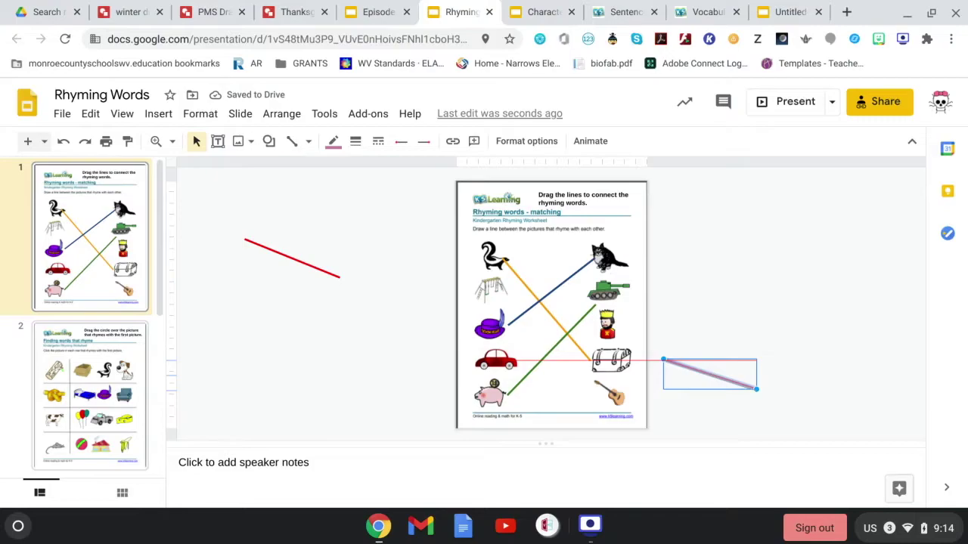
left_click_drag(715, 376, 714, 378)
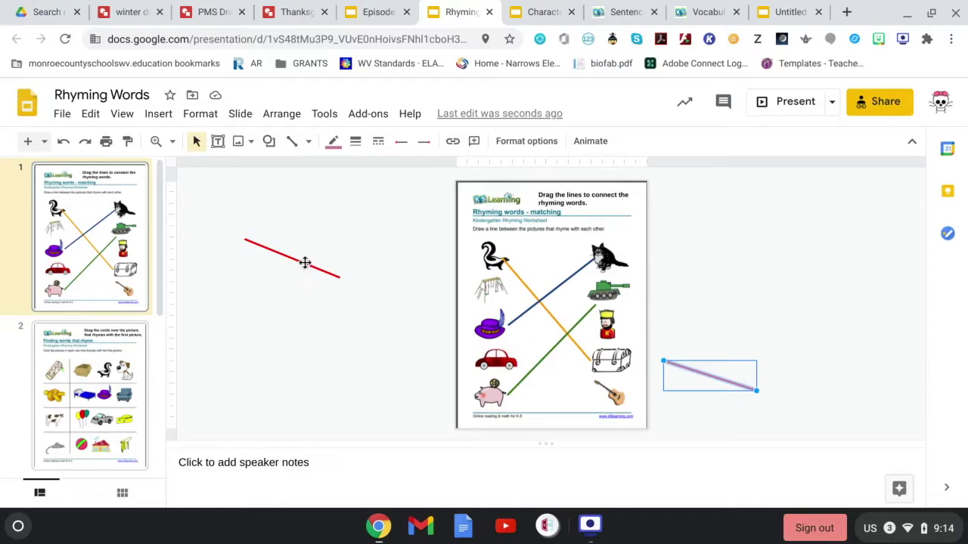
left_click_drag(304, 263, 559, 313)
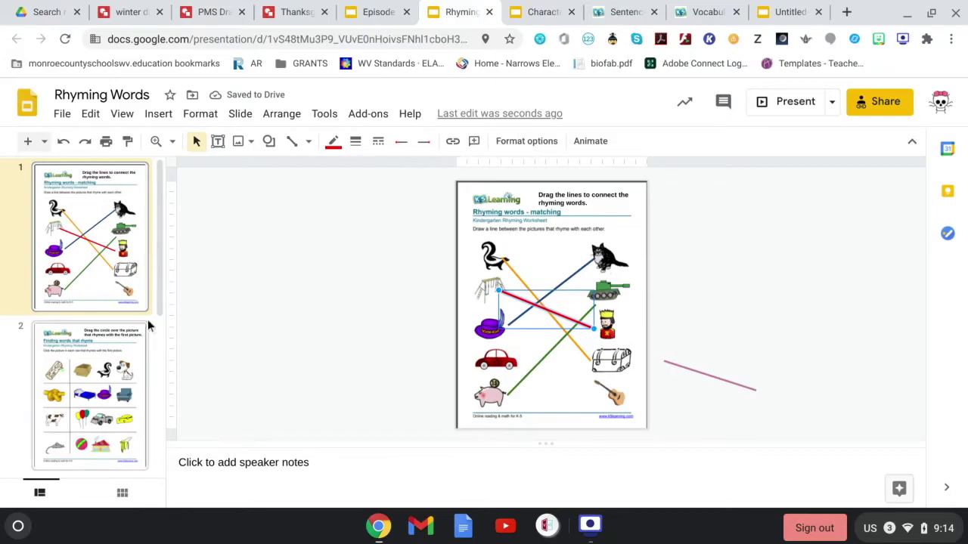
Step: On slide 2, drag a red circle over the dog, then bring up Character Analysis
left_click(107, 365)
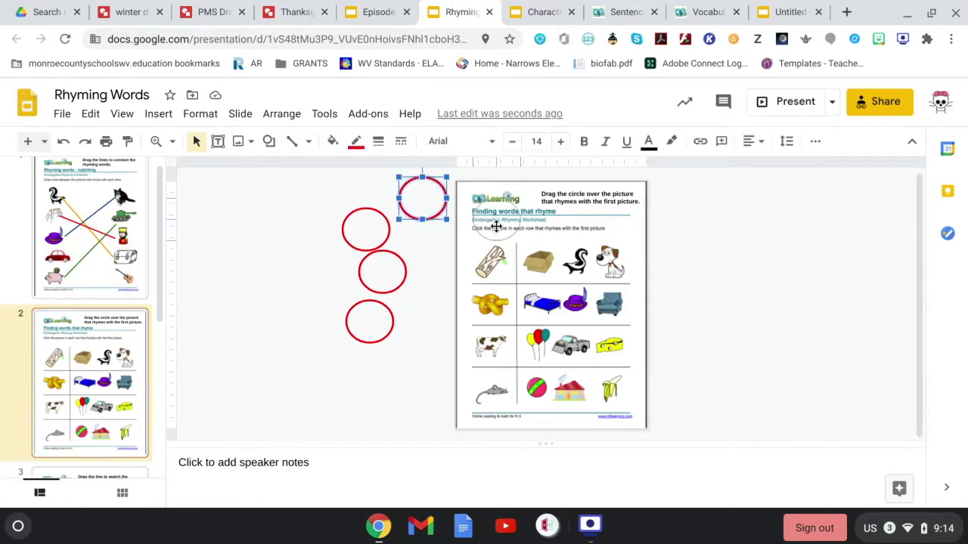
left_click_drag(423, 206, 620, 262)
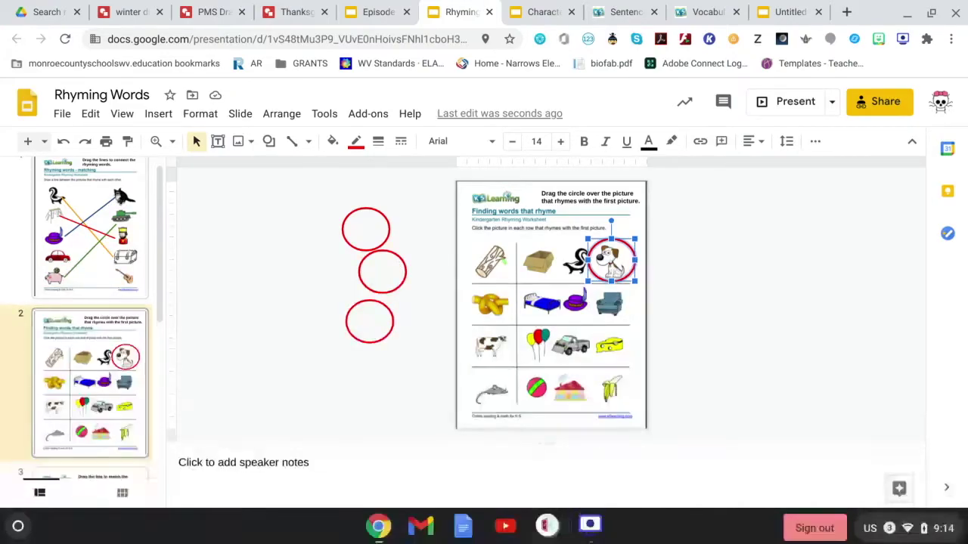
left_click(535, 12)
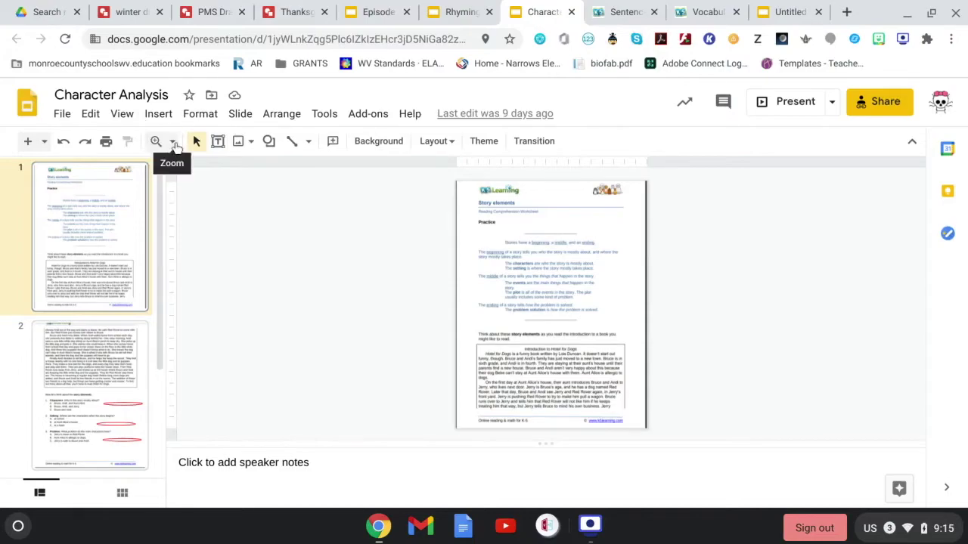
left_click(175, 144)
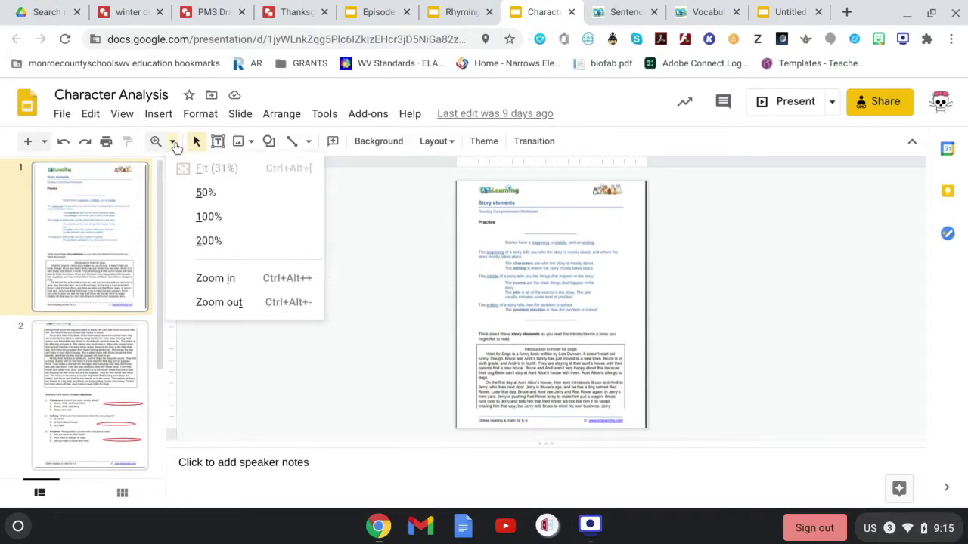
left_click(227, 286)
scroll(530, 310, "down", 1)
scroll(530, 310, "down", 2)
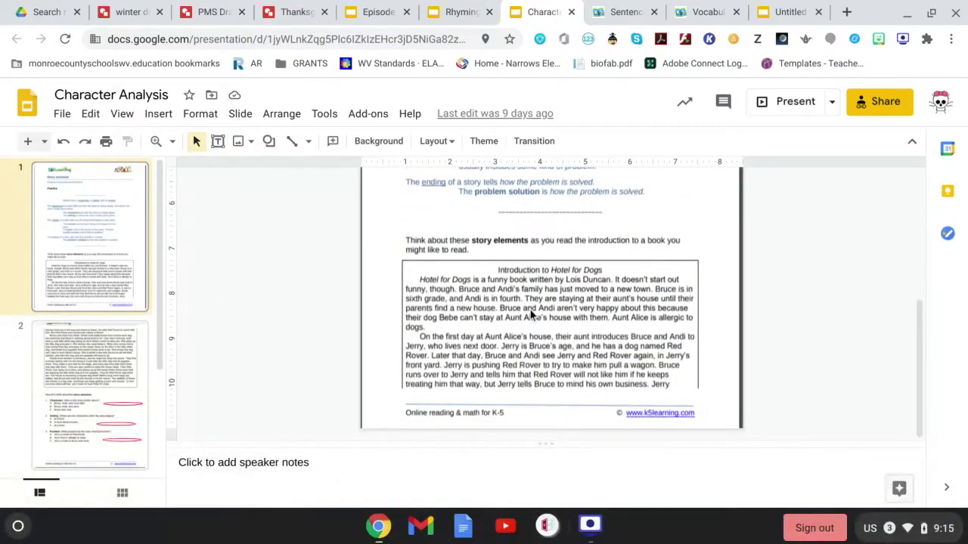
scroll(530, 310, "up", 5)
scroll(531, 310, "down", 2)
scroll(530, 313, "down", 2)
left_click(86, 375)
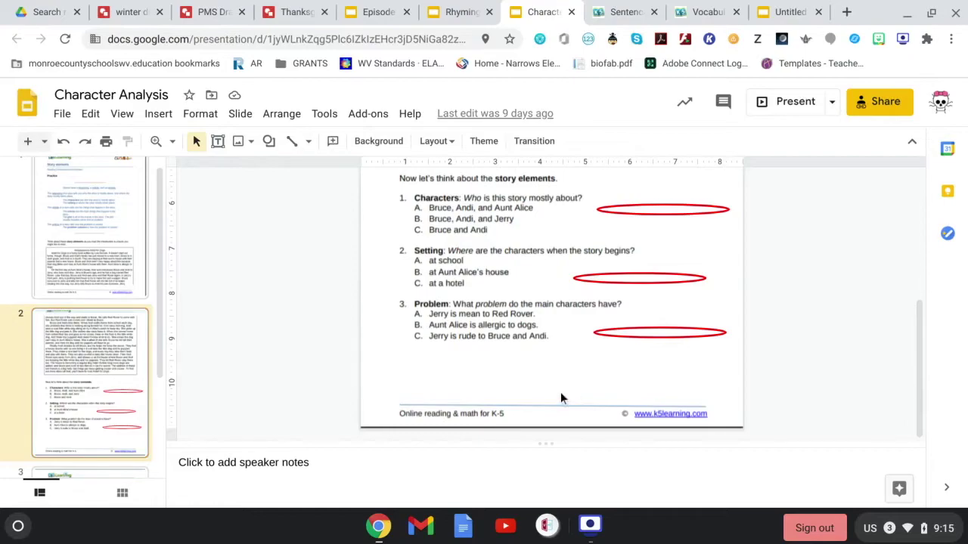
scroll(560, 392, "up", 3)
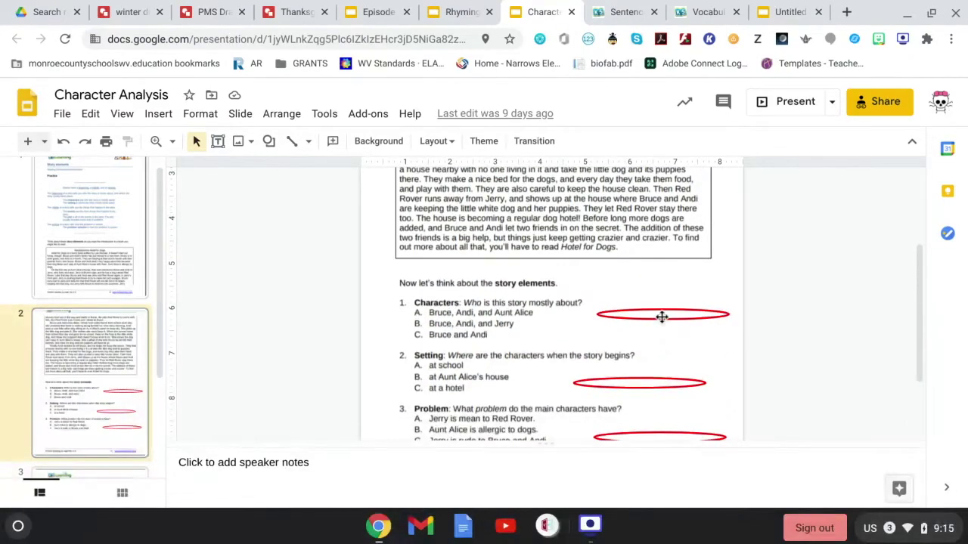
left_click_drag(662, 317, 477, 326)
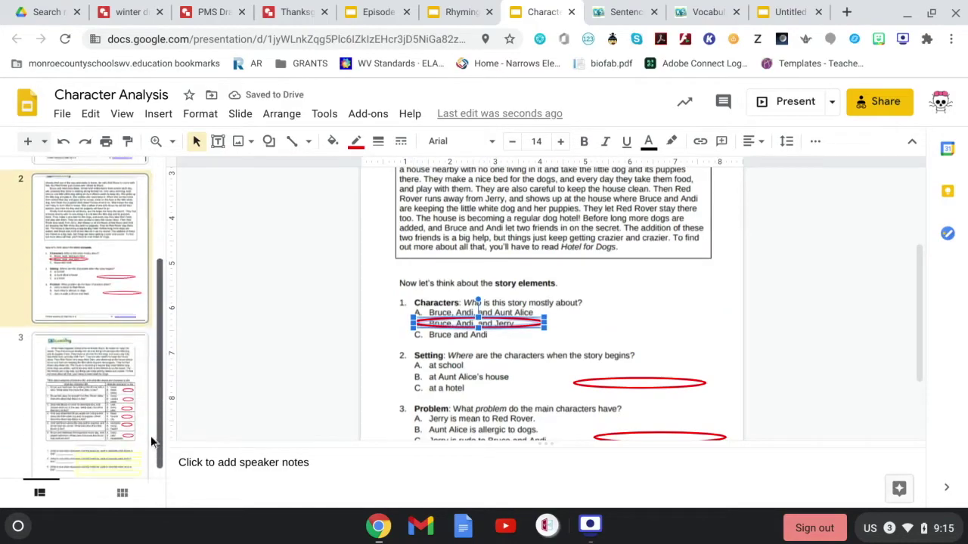
left_click_drag(160, 343, 147, 452)
left_click(106, 428)
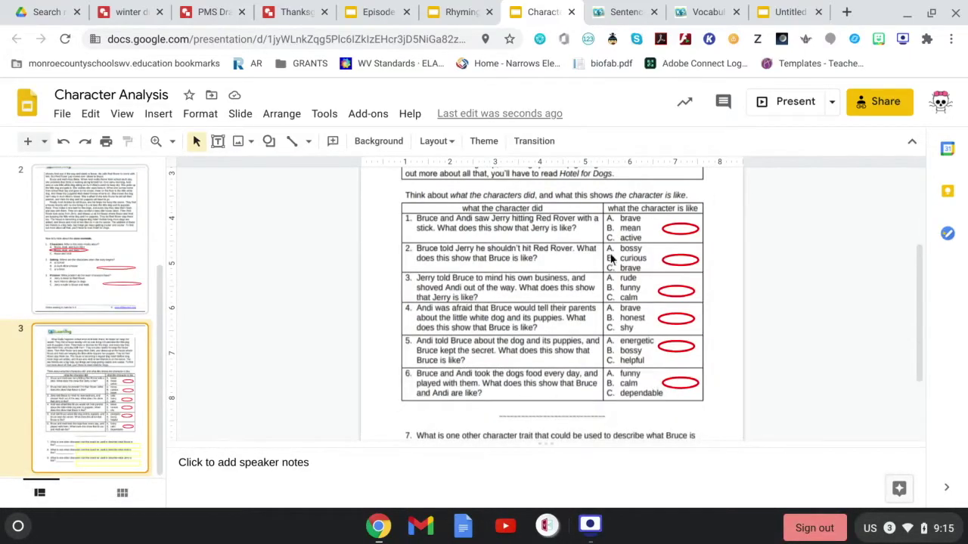
scroll(601, 308, "down", 3)
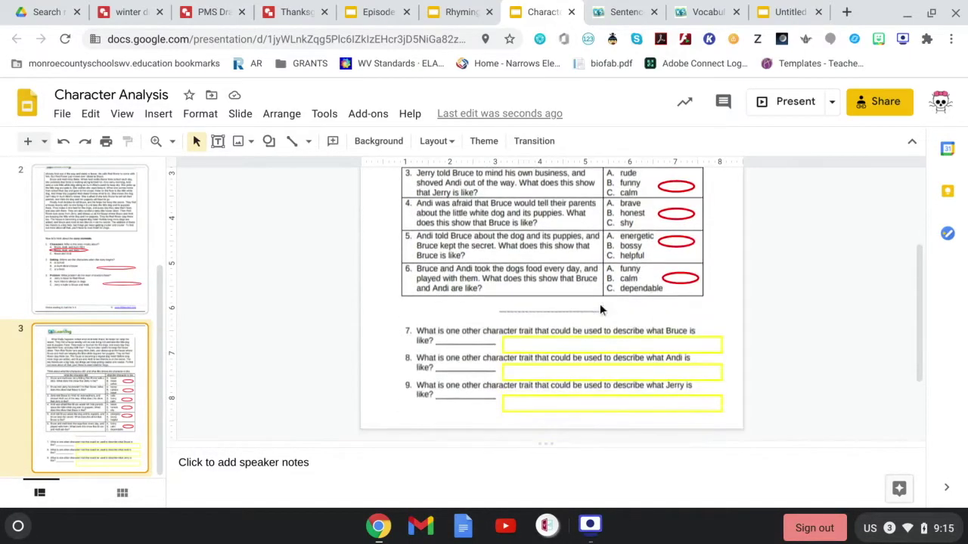
left_click(540, 344)
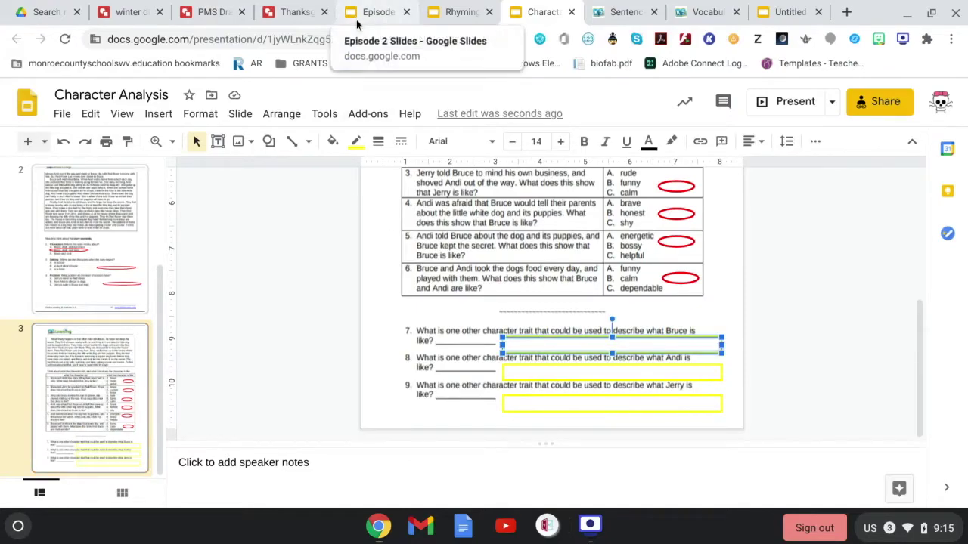
scroll(610, 318, "up", 5)
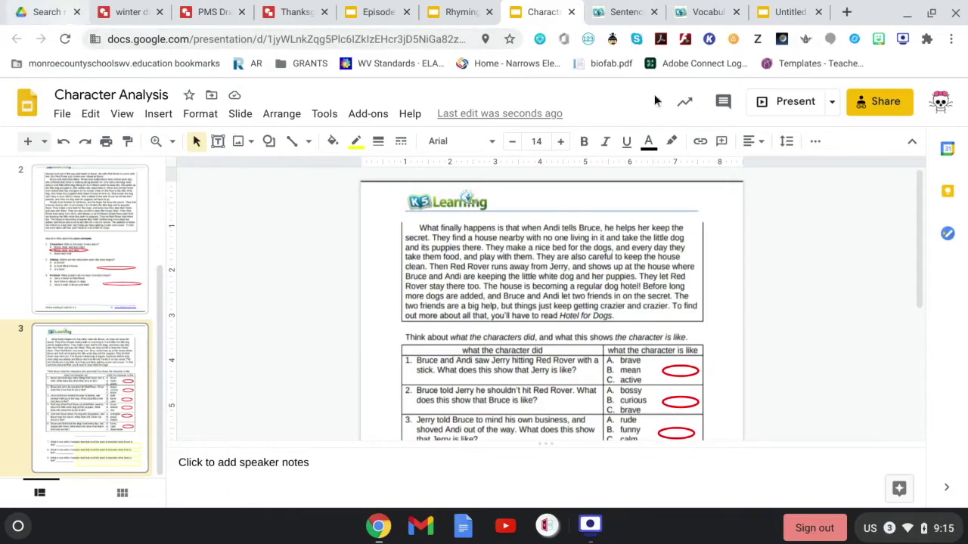
Step: Back in Episode 2, advance past Steps Two to Five to the working-offline slide
left_click(378, 11)
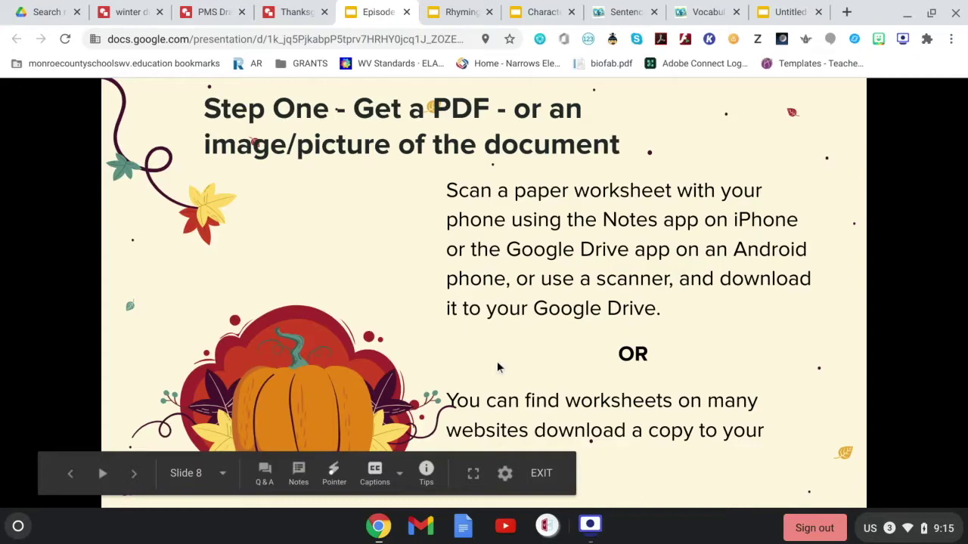
left_click(134, 475)
left_click(369, 406)
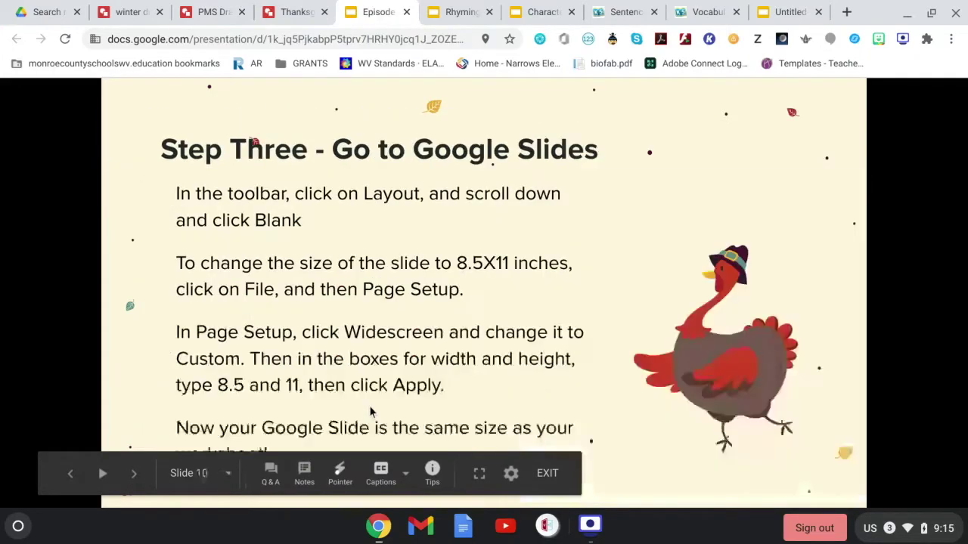
left_click(621, 376)
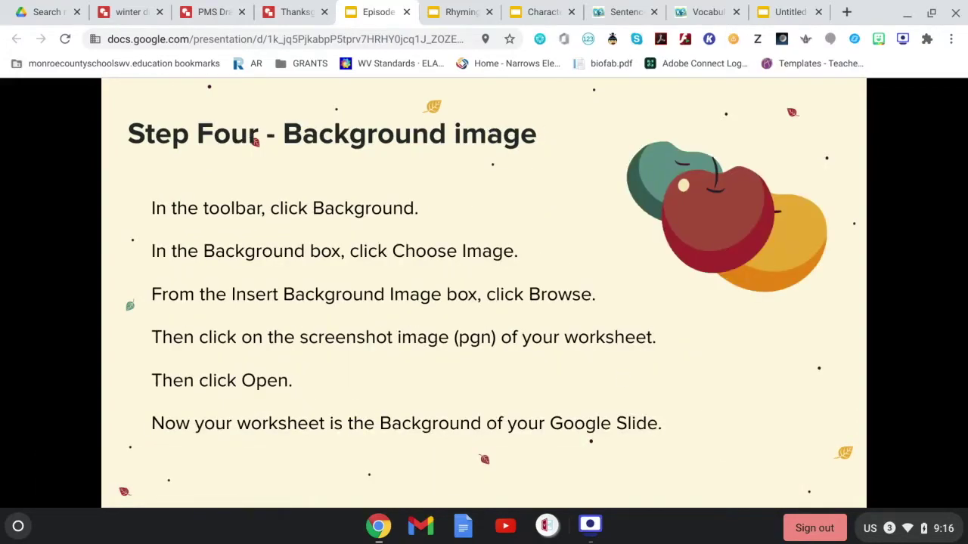
left_click(622, 376)
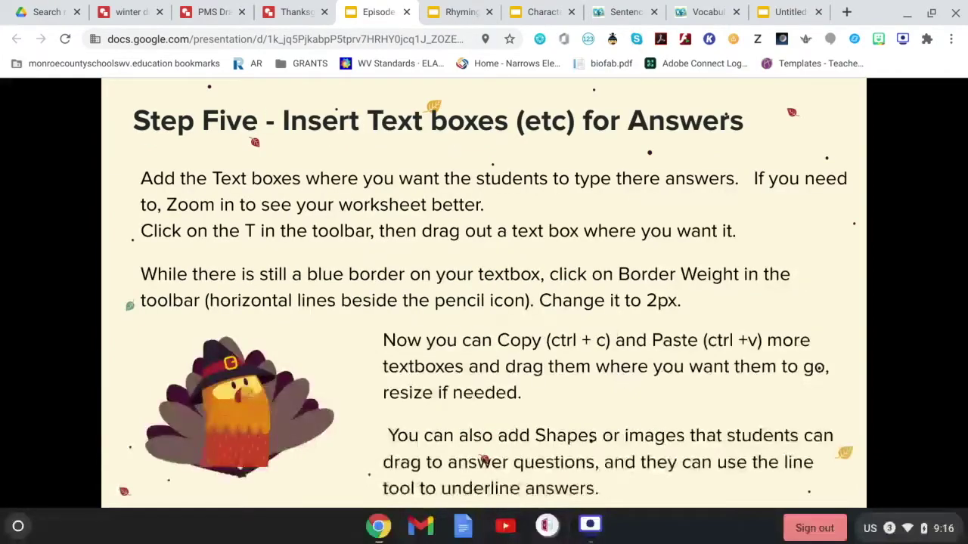
left_click(622, 376)
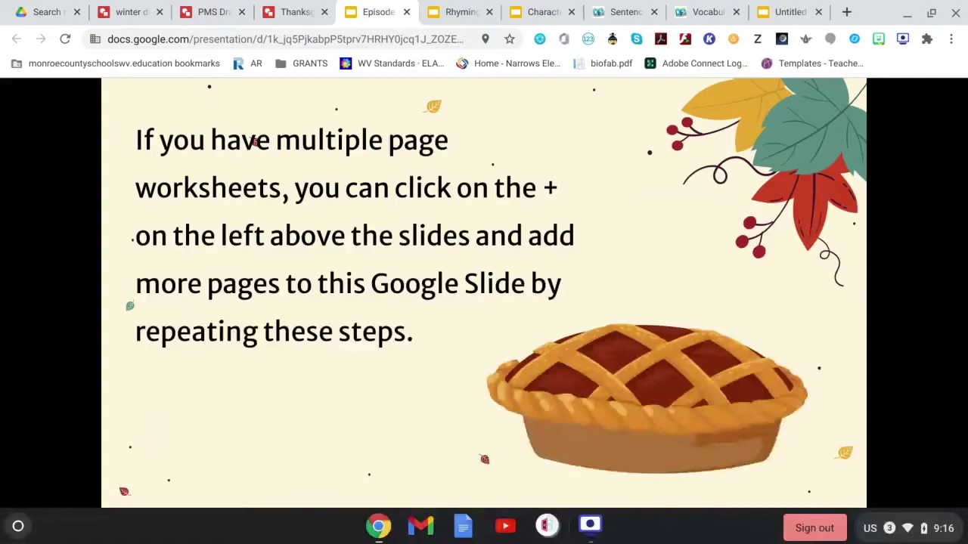
left_click(621, 376)
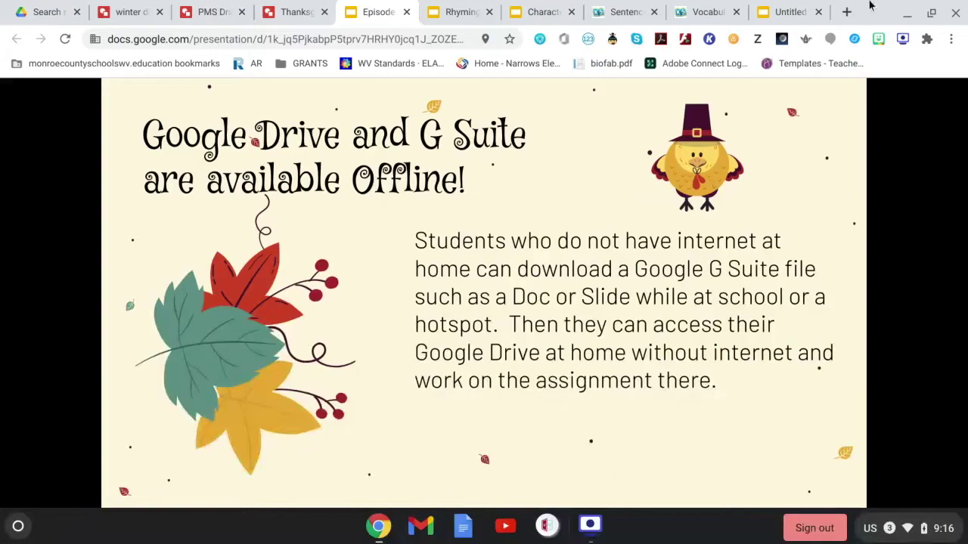
Step: Advance to the Google Drawings! slide and set the winter drawing's canvas background to light blue
left_click(746, 479)
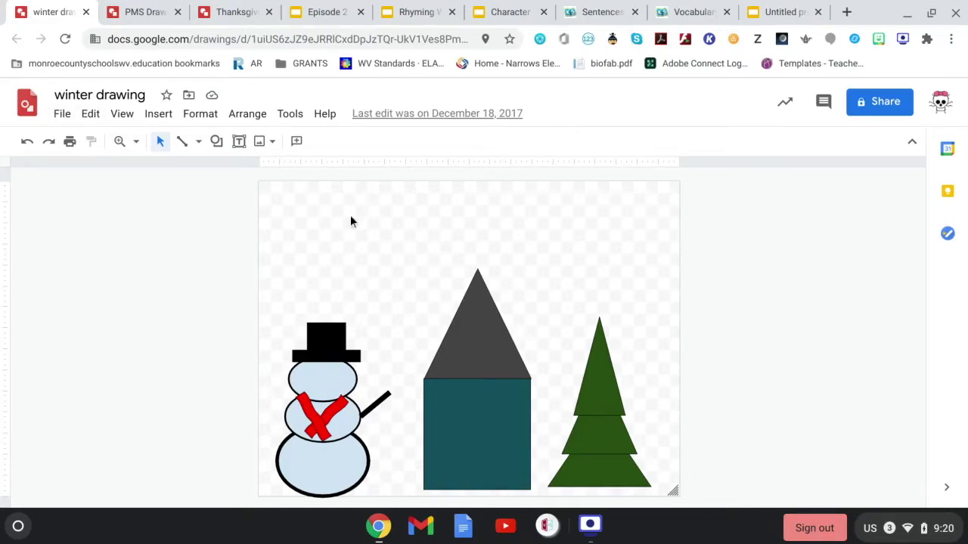
left_click(216, 142)
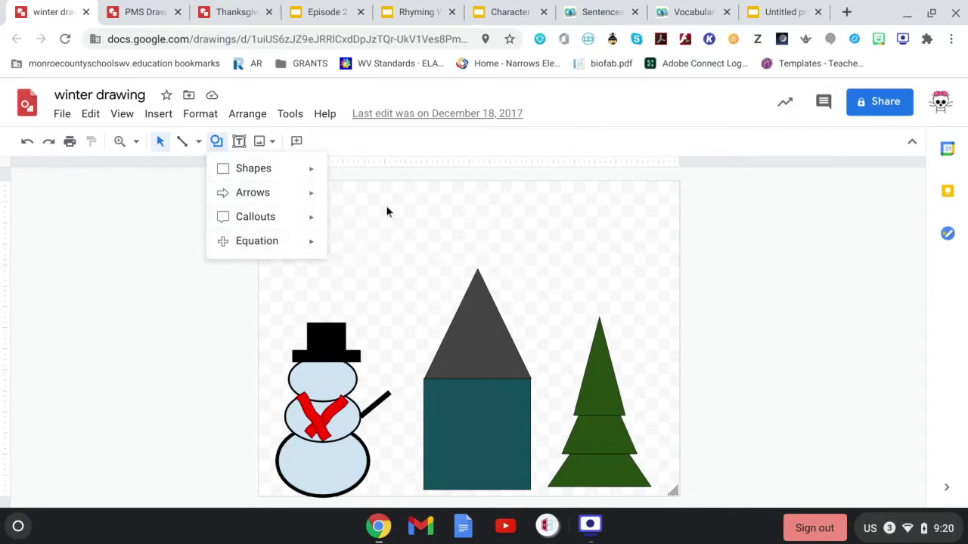
left_click(386, 206)
right_click(338, 215)
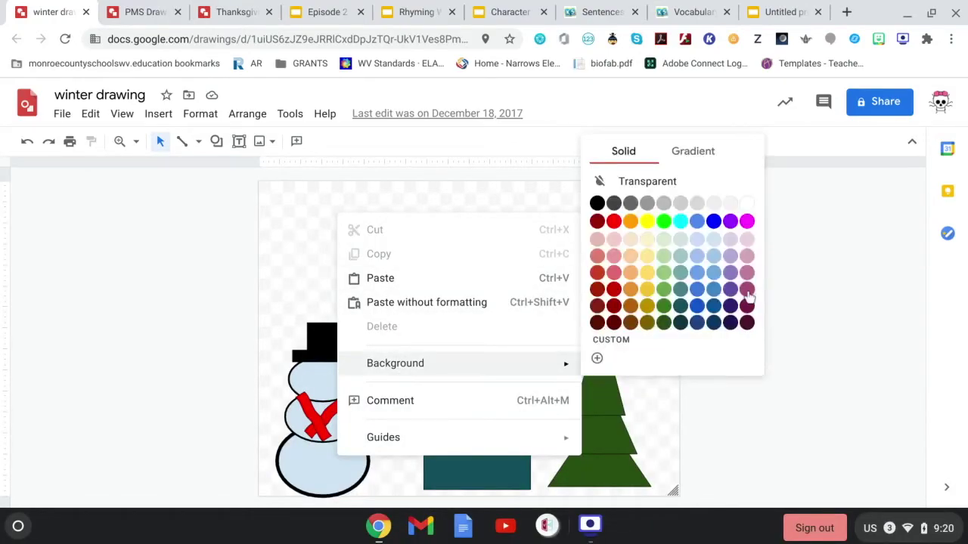
mouse_move(395, 363)
left_click(696, 258)
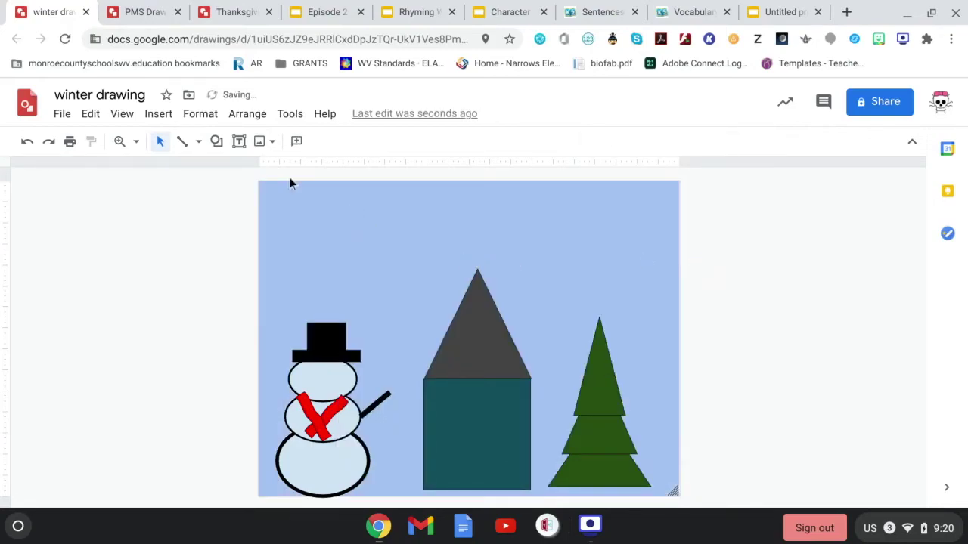
left_click(215, 143)
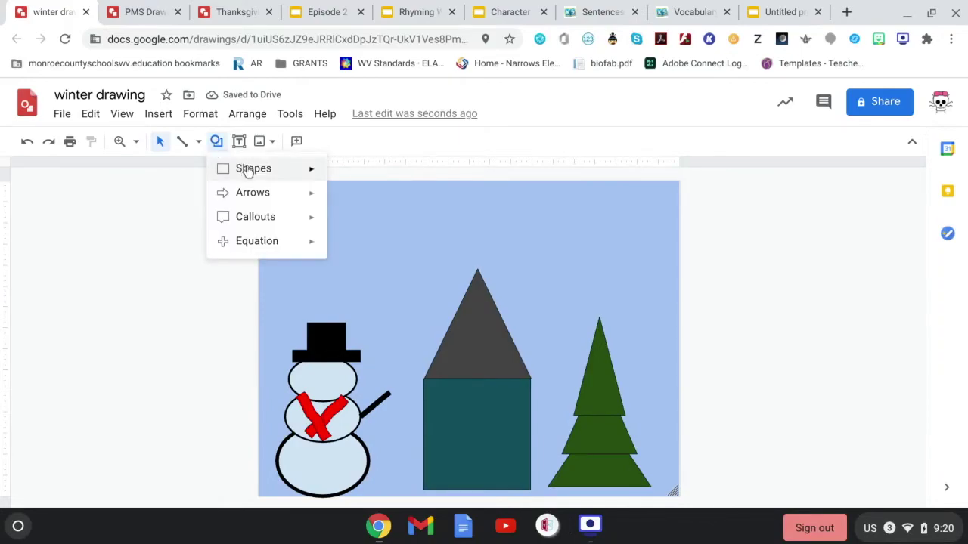
Step: Draw a cloud in the sky above the tree and fill it light grey
mouse_move(253, 169)
left_click(506, 238)
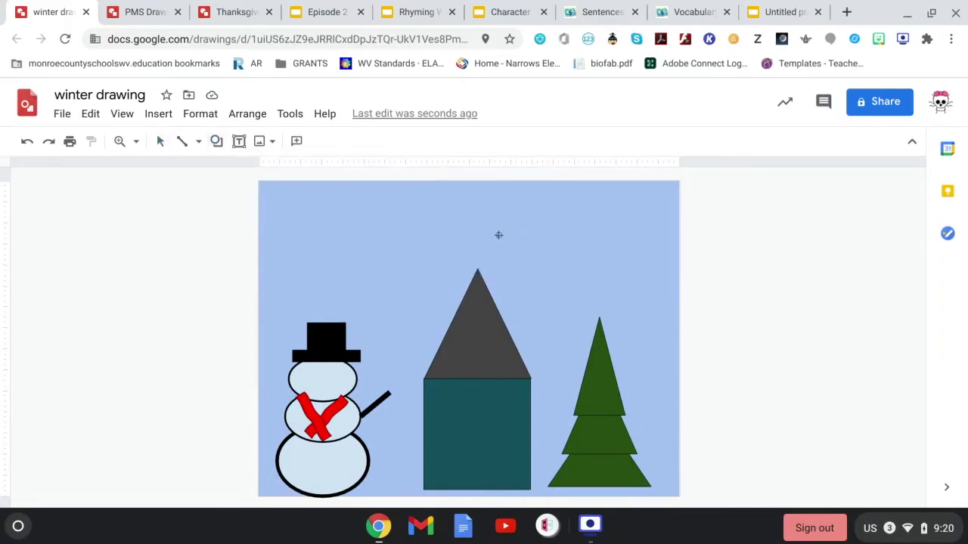
left_click_drag(492, 209, 637, 280)
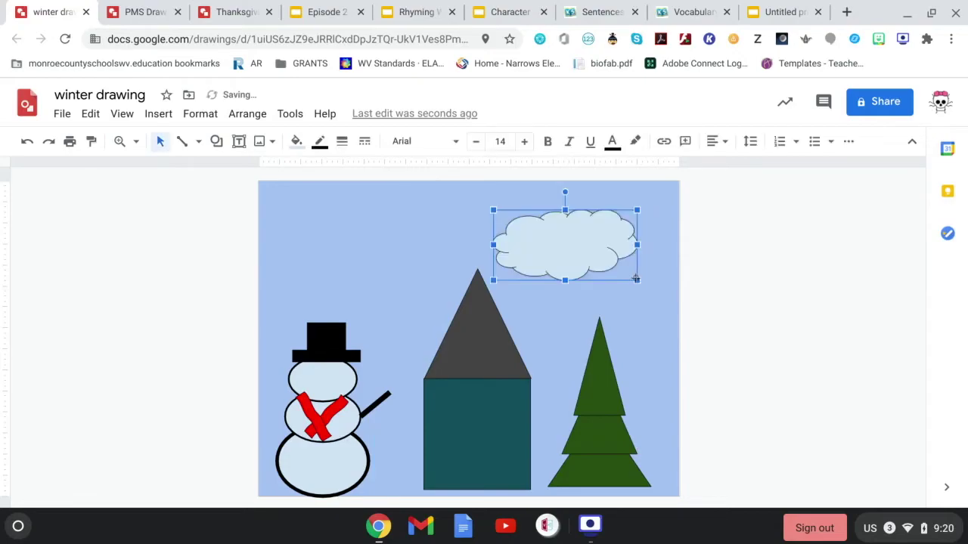
left_click(297, 142)
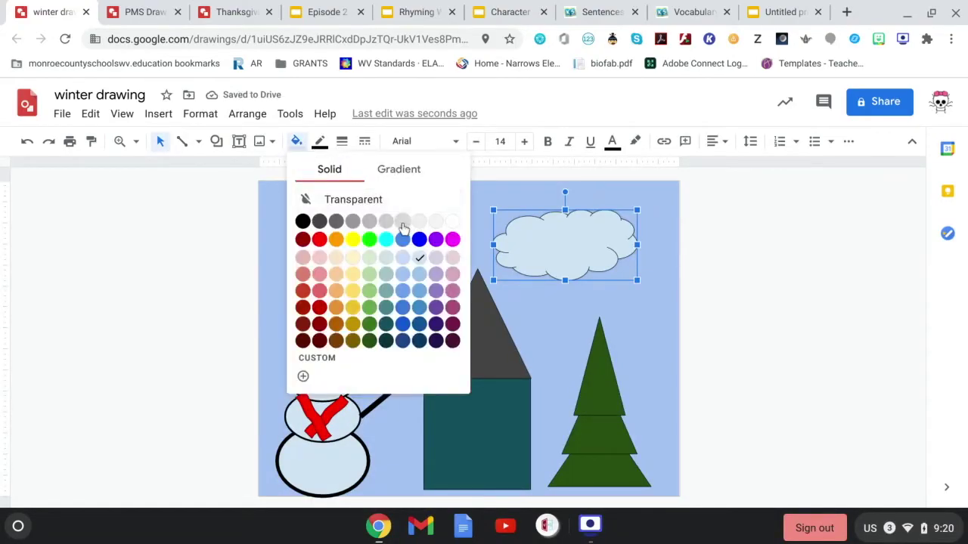
left_click(403, 223)
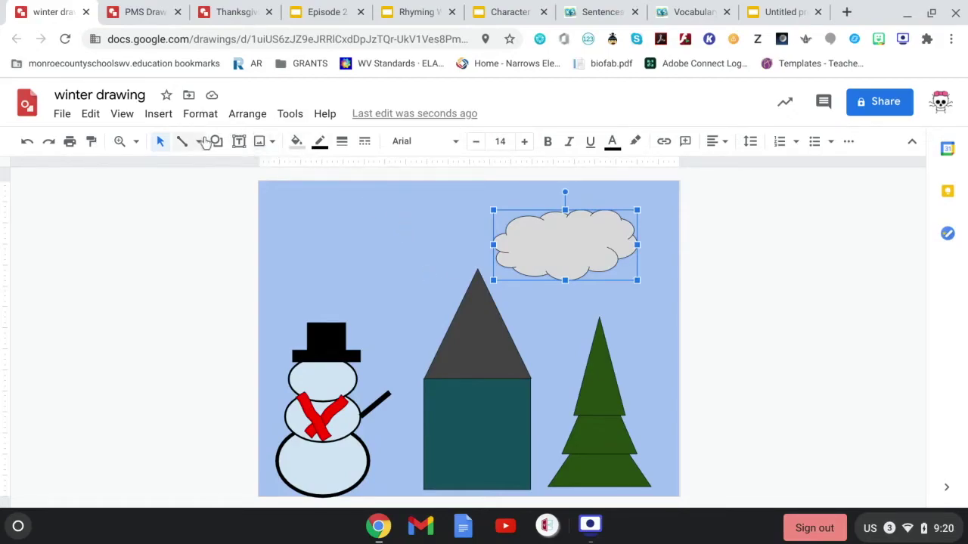
Step: Draw a wavy banner across the top-left of the winter scene
left_click(216, 142)
mouse_move(256, 217)
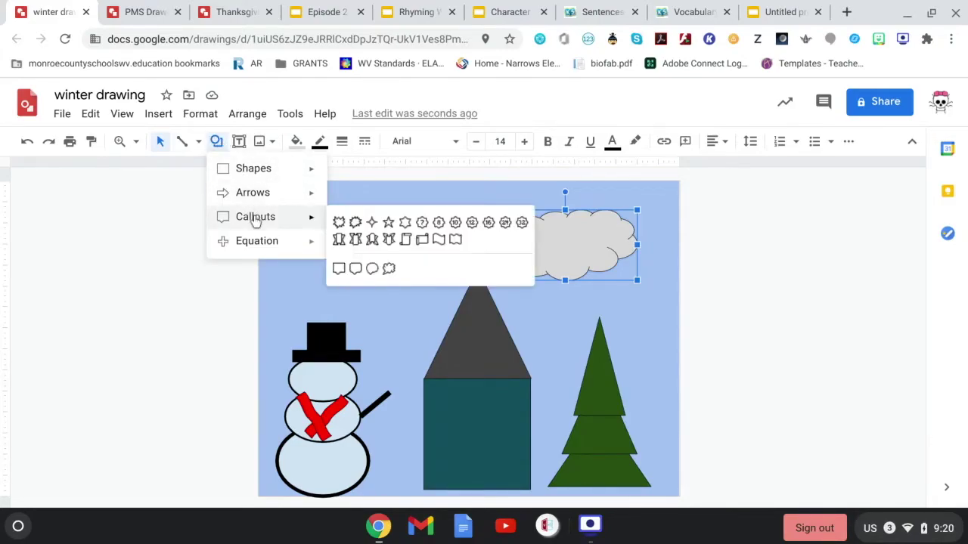
left_click(425, 239)
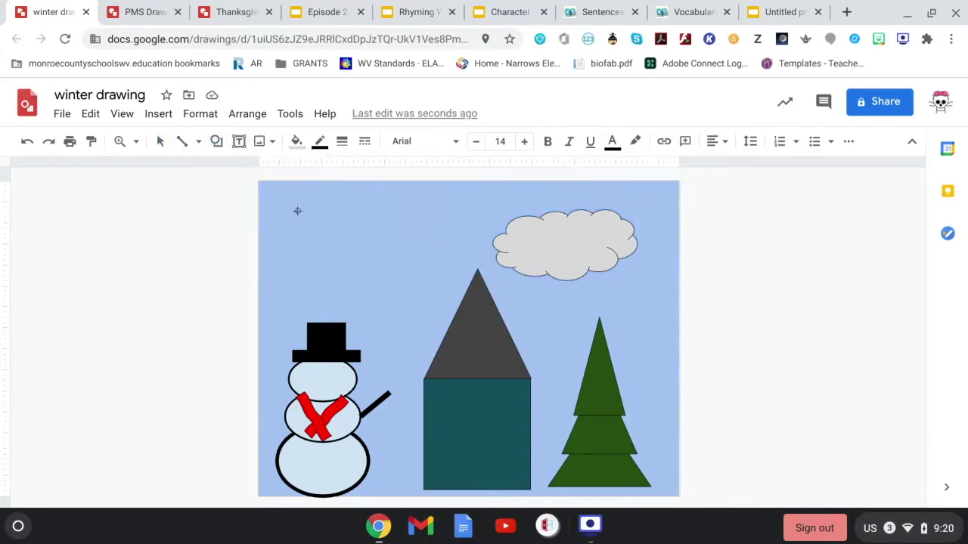
left_click_drag(282, 201, 459, 265)
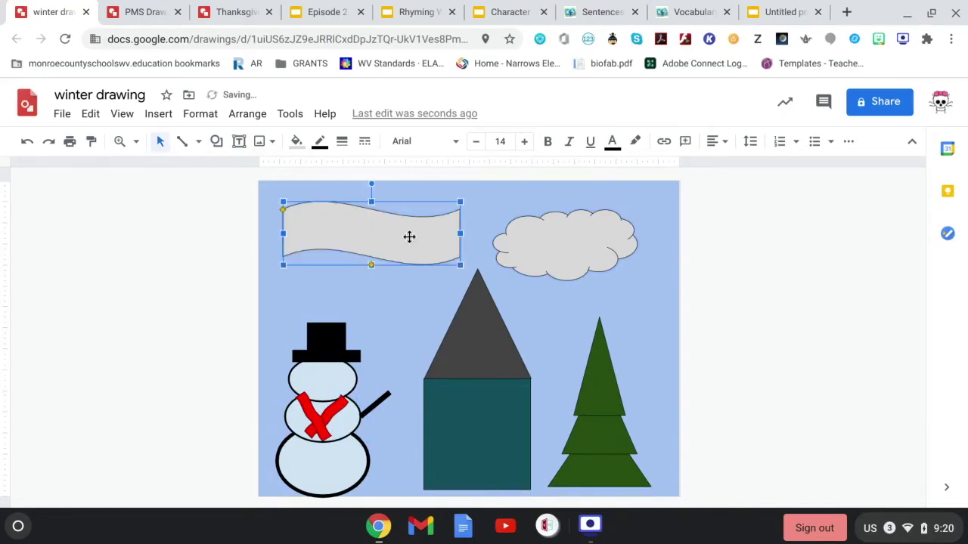
Step: Set the banner text to Merriweather Sans, size 19, centred horizontally and vertically
left_click(378, 236)
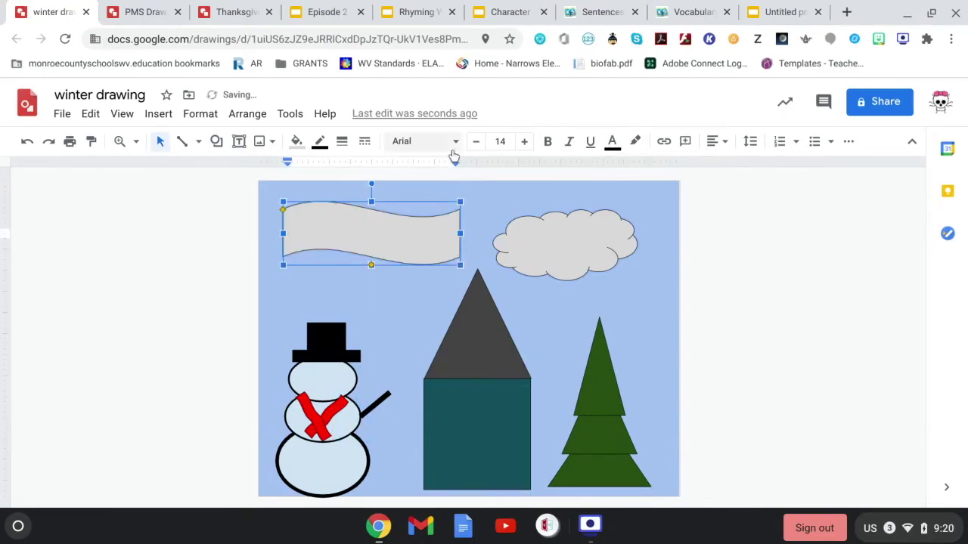
left_click(455, 145)
left_click(431, 231)
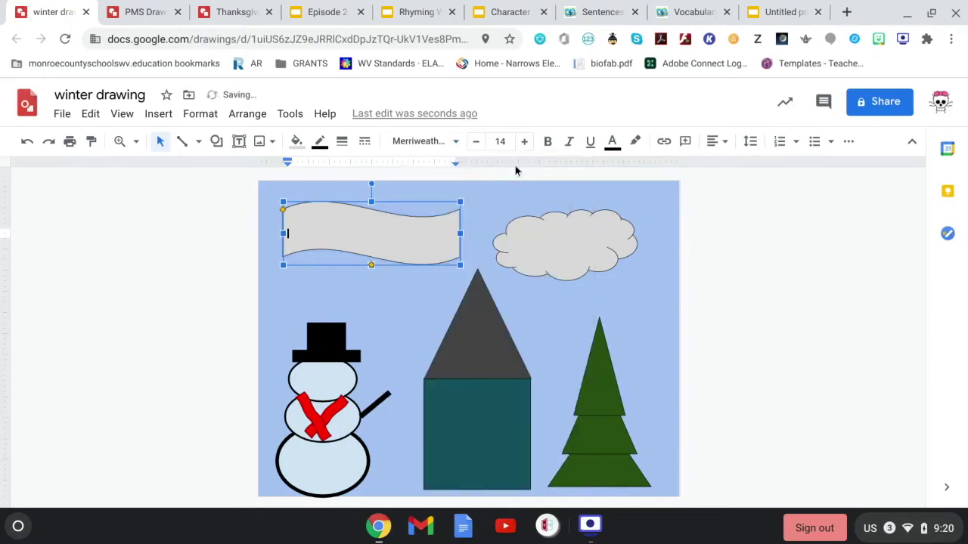
left_click(524, 142)
left_click(524, 142)
left_click(720, 142)
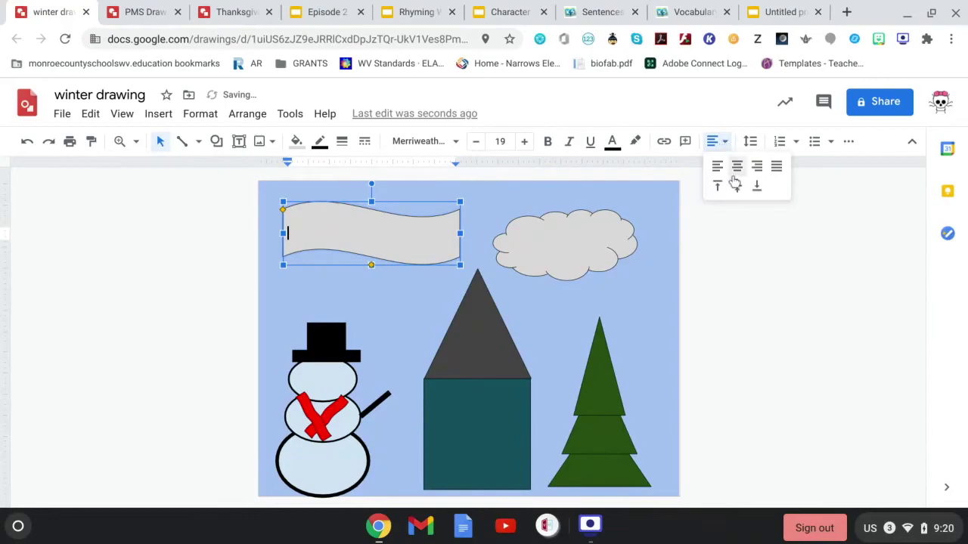
left_click(733, 183)
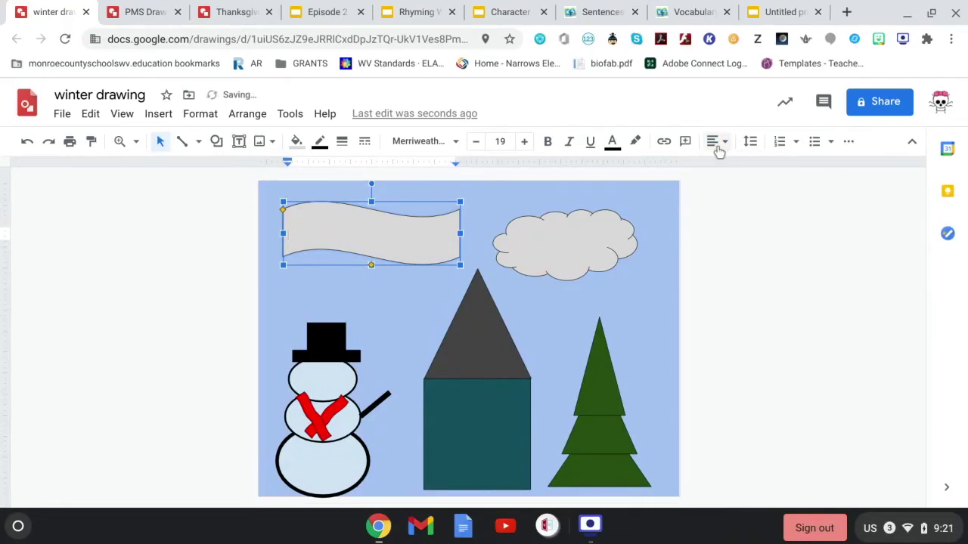
left_click(716, 142)
left_click(739, 170)
Step: Type 'Wintertime' into the banner, correcting the capitalisation typo
type("WIn")
type("ter")
key("BackSpace")
key("BackSpace")
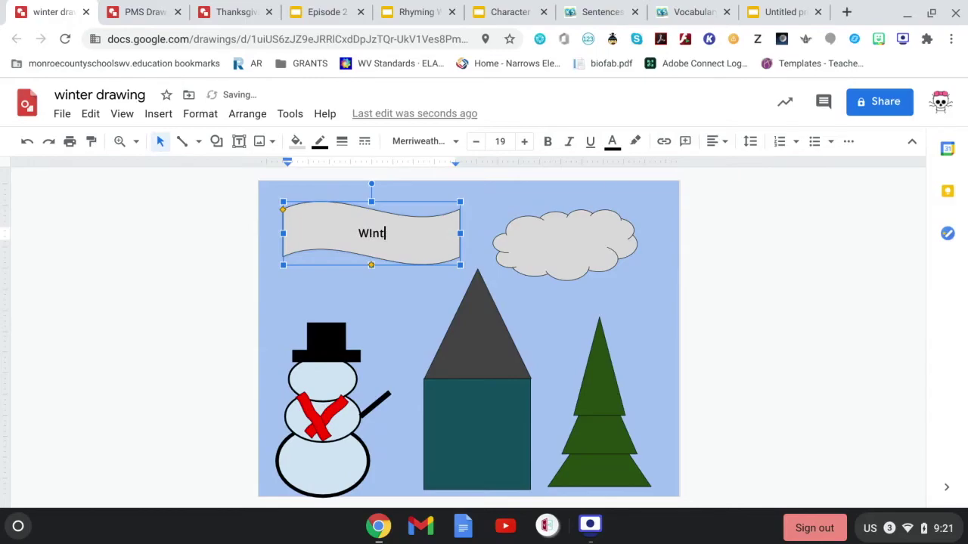
key("BackSpace")
key("BackSpace")
key("BackSpace")
type("int")
type("ertim")
type("e")
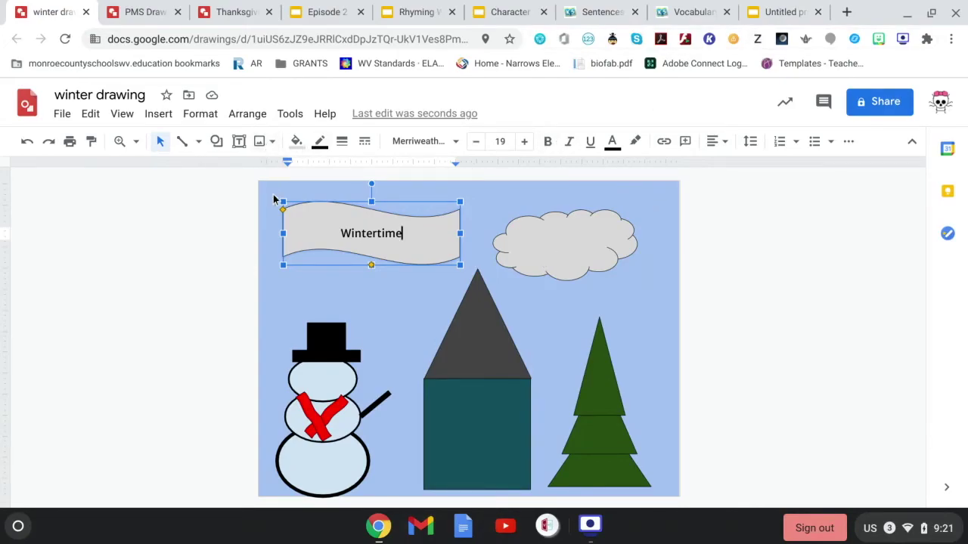
Step: Switch to the PMS Drawing with the Peterstown Middle School flyer
left_click(147, 11)
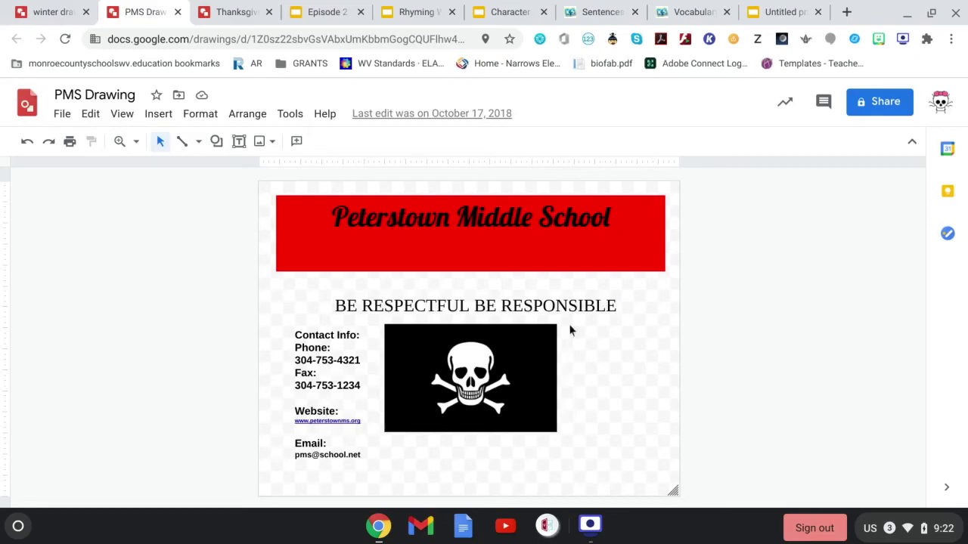
Step: Return to Episode 2 and advance to the Prize Form Entry! slide
left_click(312, 12)
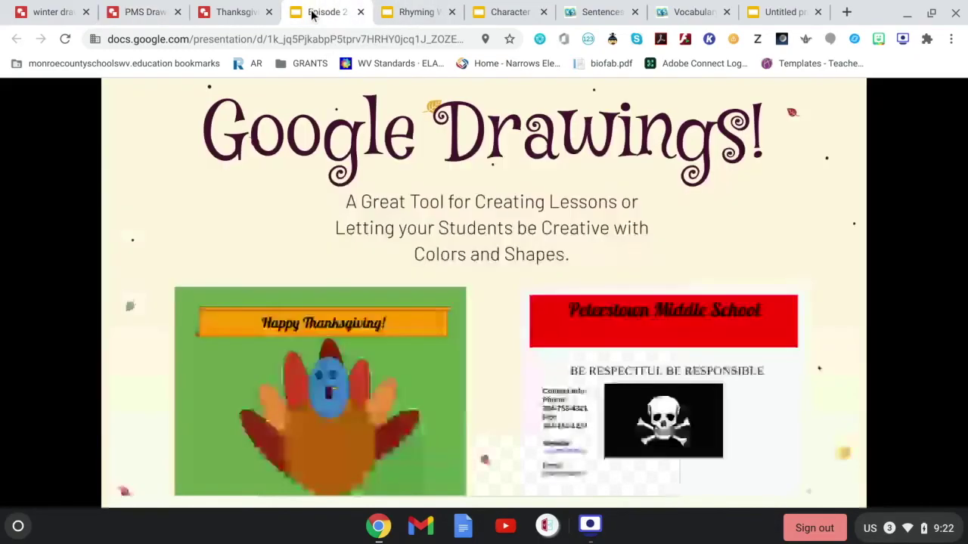
left_click(665, 264)
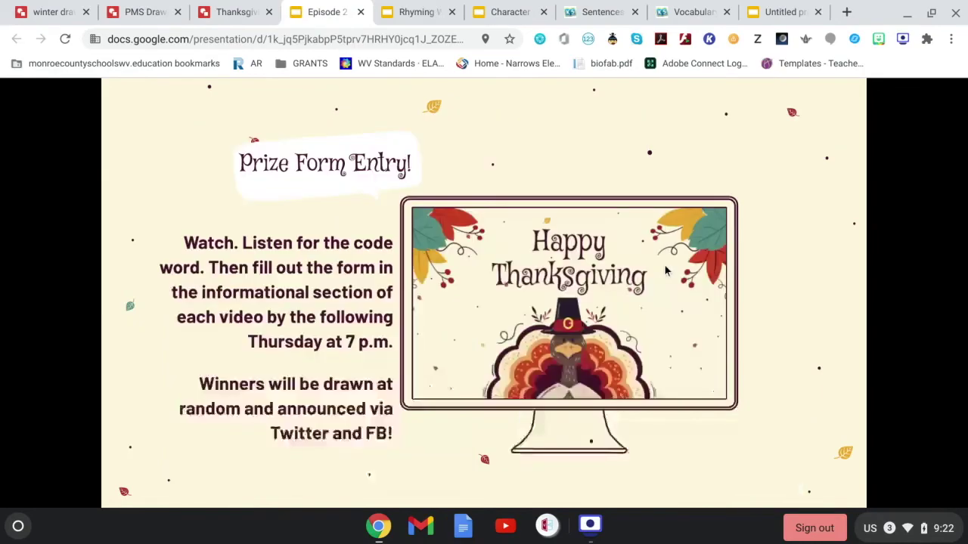